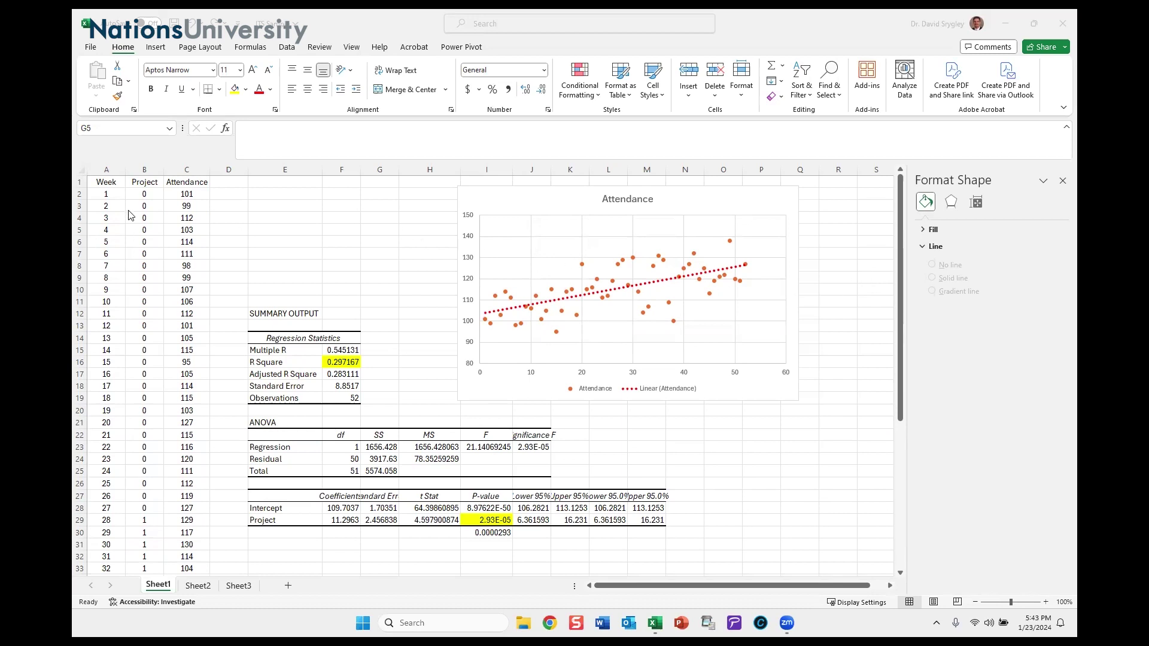
# Step: Scroll through the data, select the Project and Attendance columns, then clear the selection
pyautogui.scroll(-2, 121, 246)
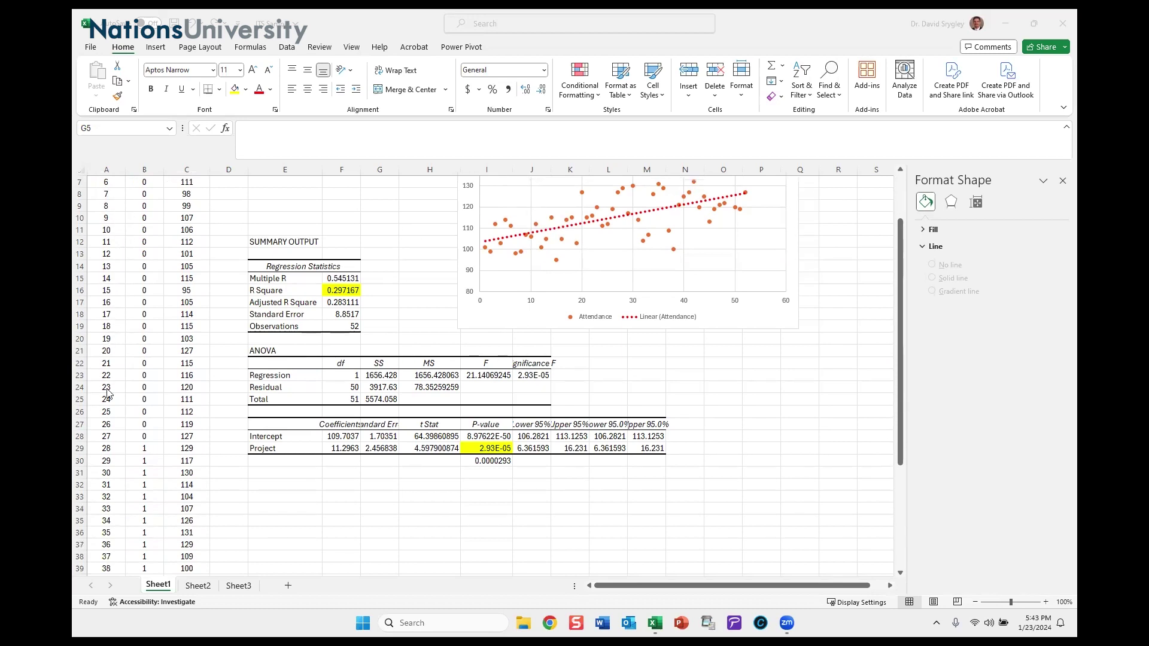
pyautogui.scroll(-2, 135, 478)
pyautogui.scroll(-5, 135, 479)
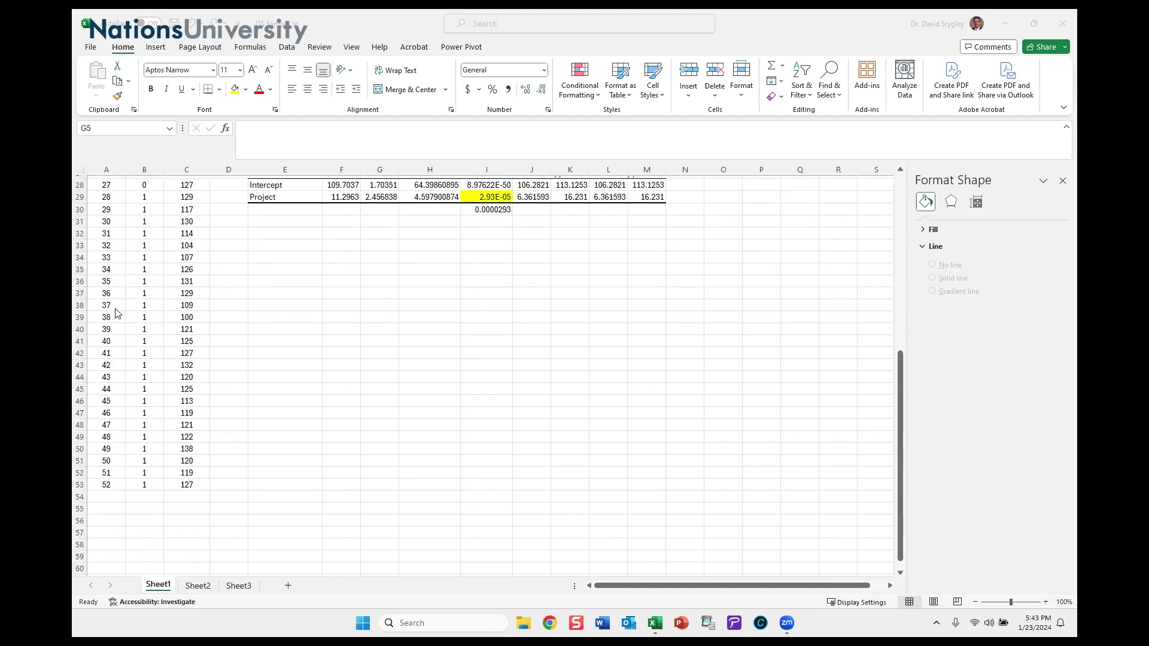
pyautogui.scroll(9, 115, 308)
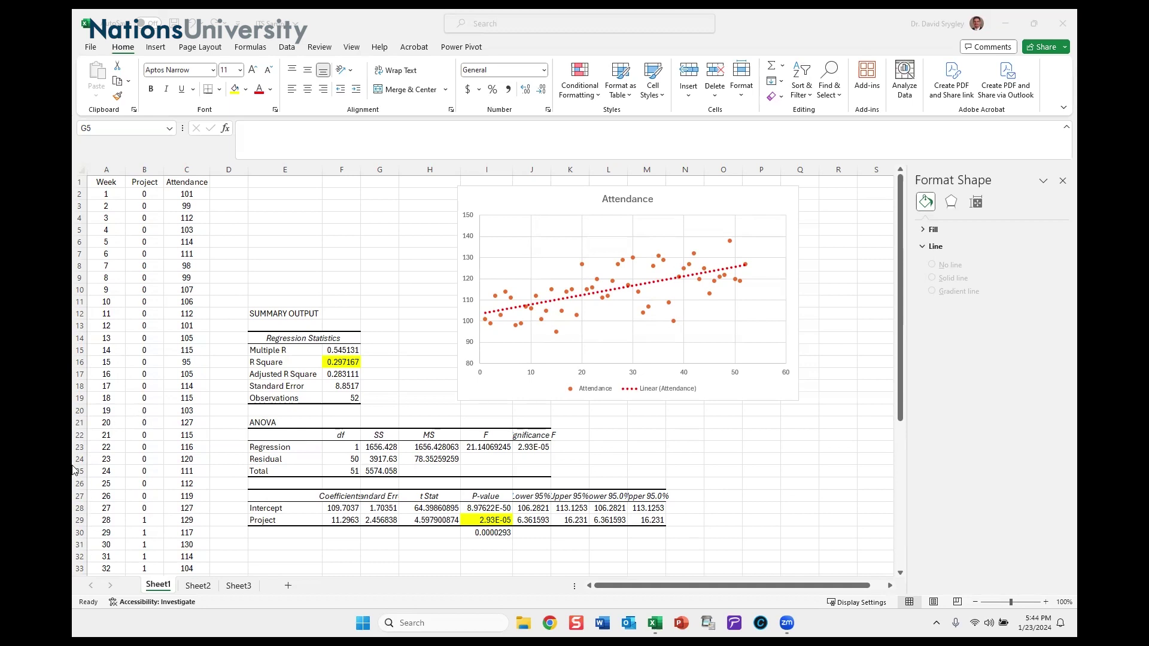
pyautogui.scroll(-2, 143, 436)
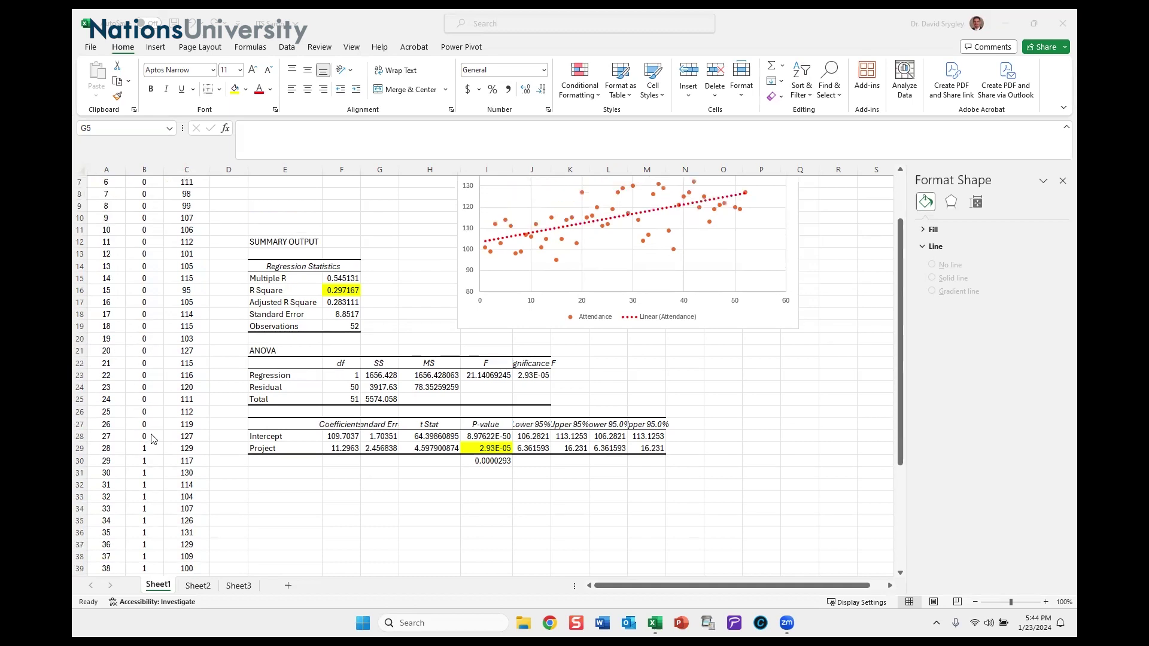
pyautogui.scroll(-5, 151, 440)
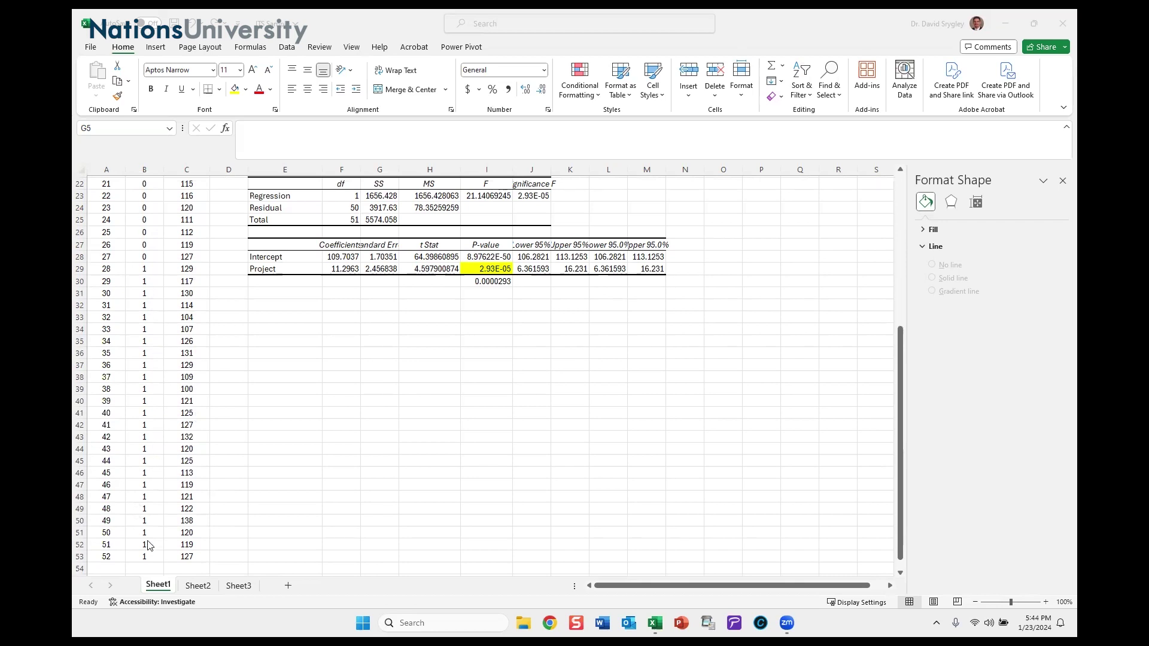
pyautogui.scroll(7, 146, 509)
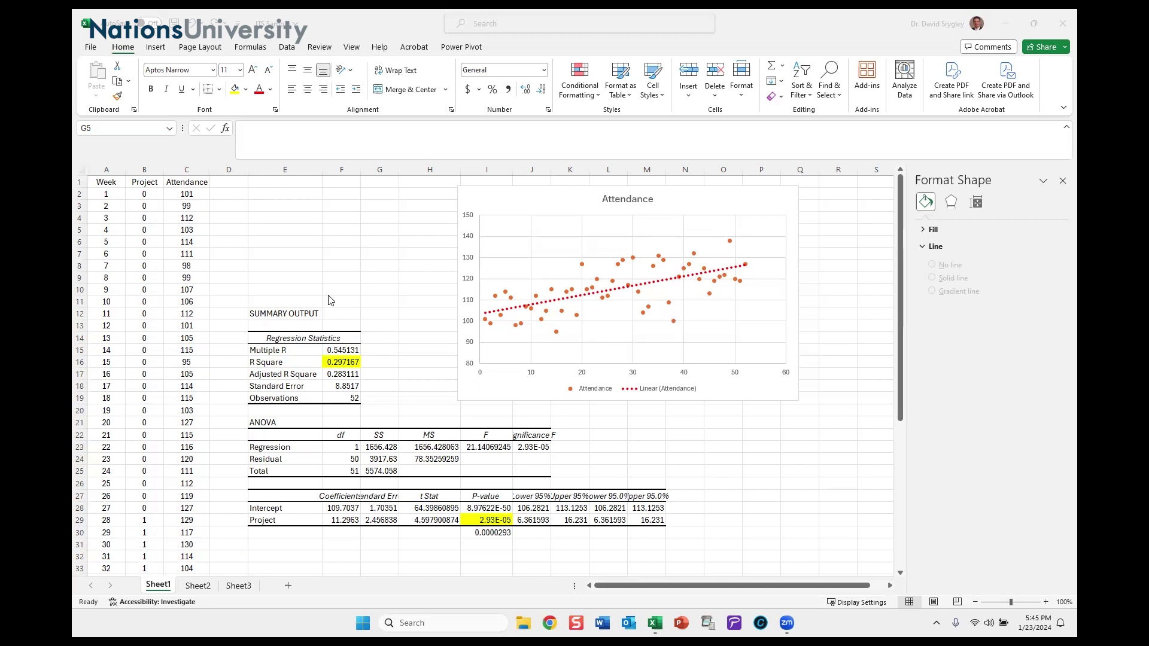
pyautogui.click(147, 182)
pyautogui.hotkey('ctrl', 'shift', 'Down')
pyautogui.hotkey('shift', 'Right')
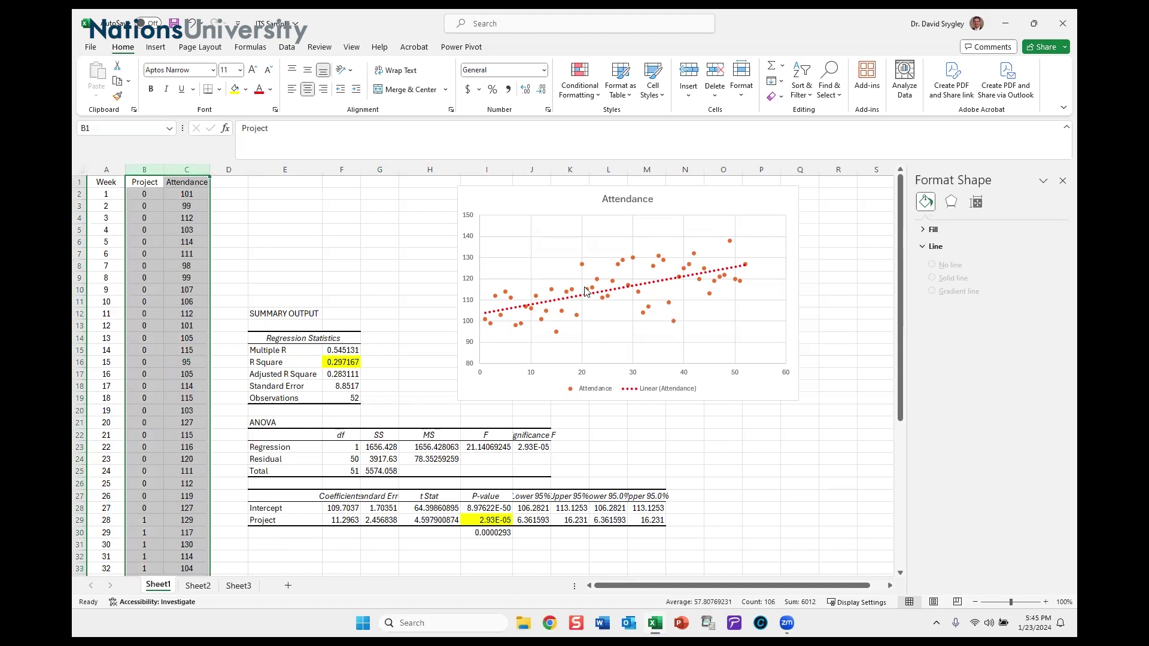
pyautogui.click(198, 170)
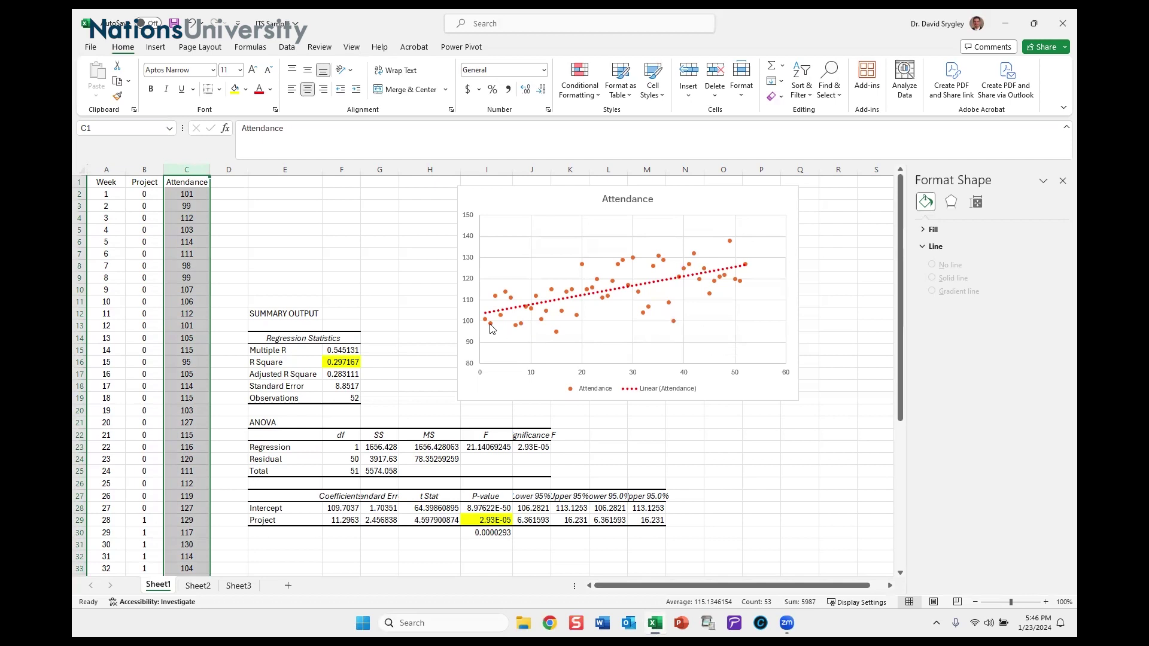
pyautogui.click(386, 269)
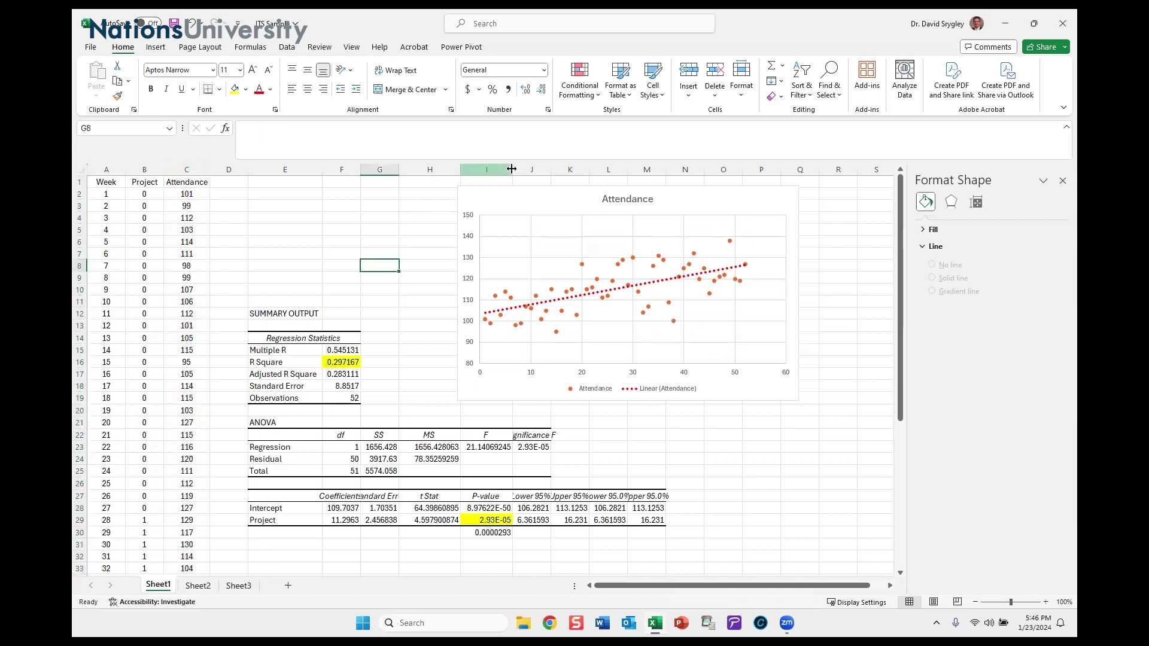
# Step: Check the Data and Add-ins pages of Excel Options for Analysis ToolPak, then cancel
pyautogui.click(288, 48)
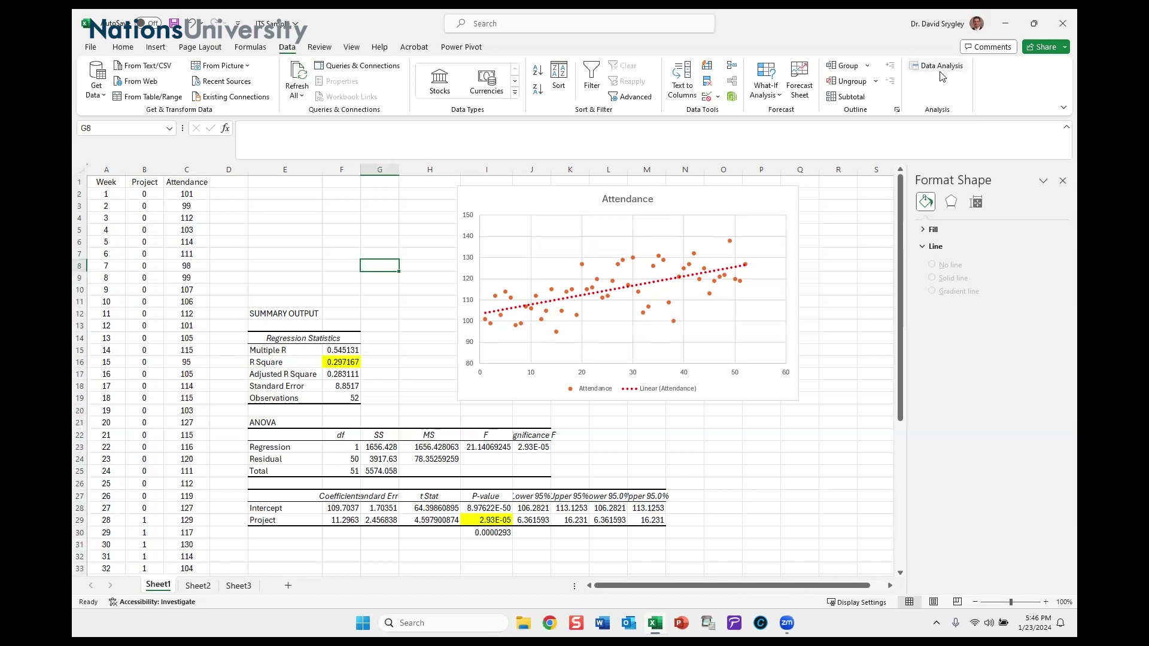
pyautogui.click(91, 47)
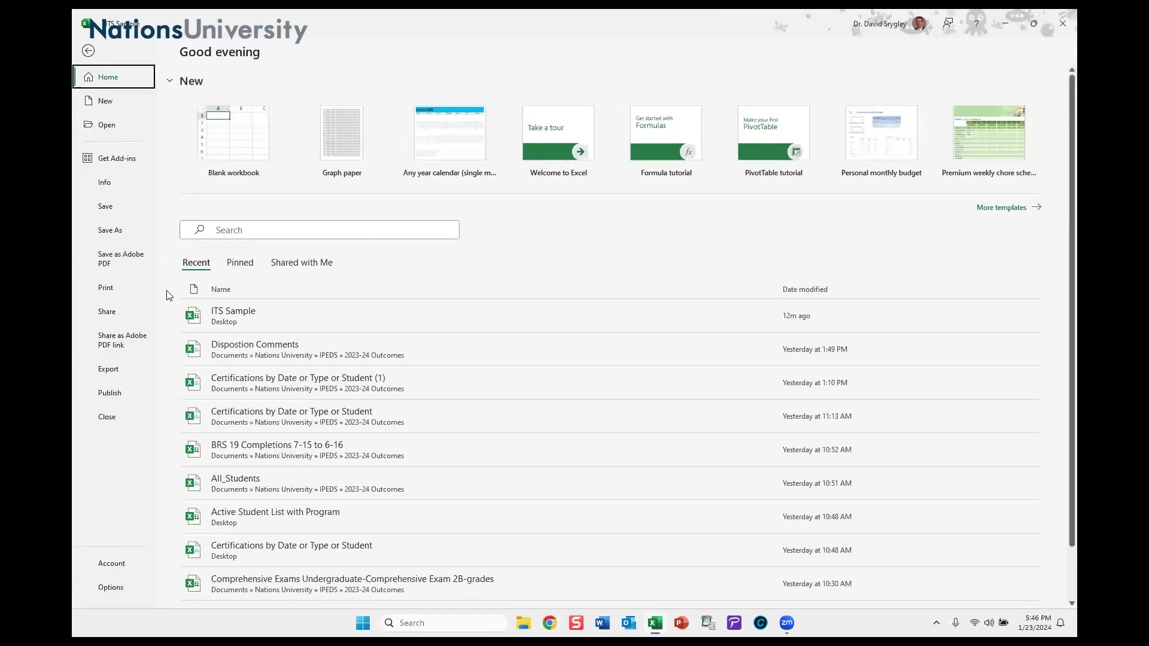
pyautogui.click(116, 591)
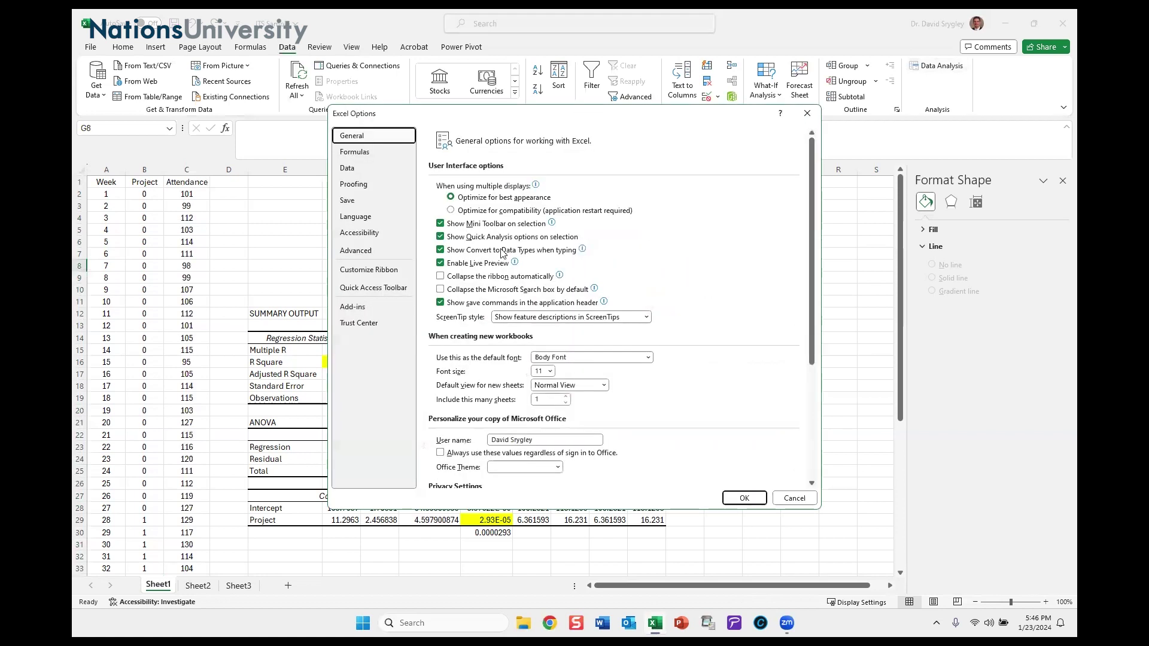
pyautogui.click(353, 170)
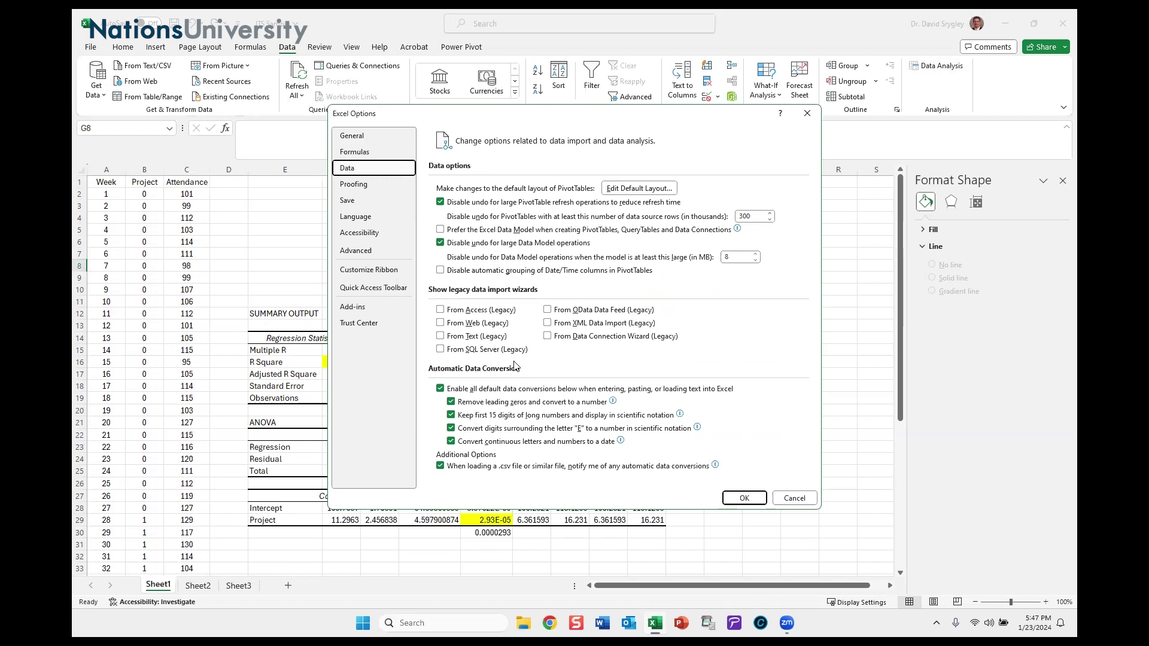
pyautogui.moveTo(514, 408)
pyautogui.click(354, 308)
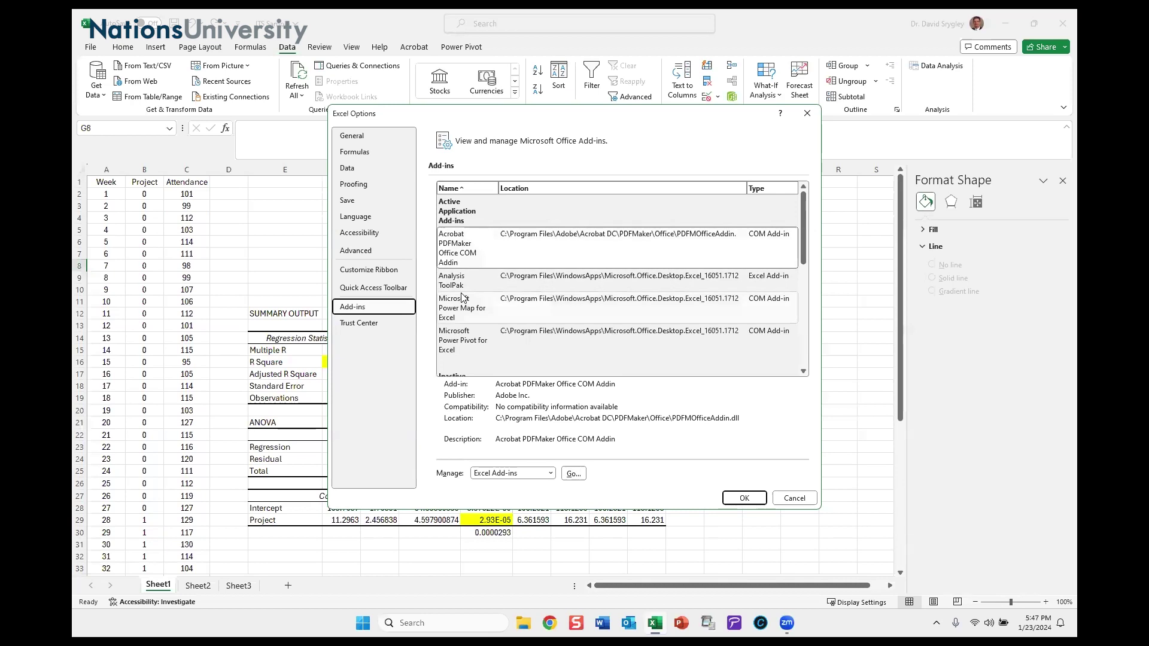
pyautogui.scroll(-3, 535, 297)
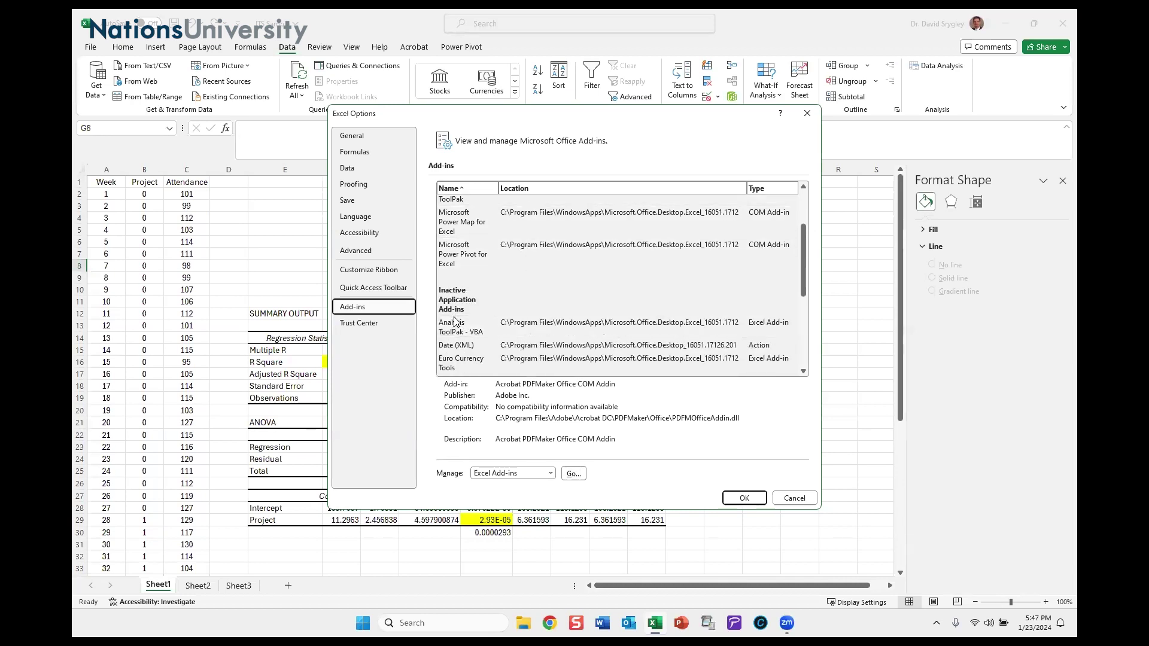
pyautogui.scroll(-1, 477, 350)
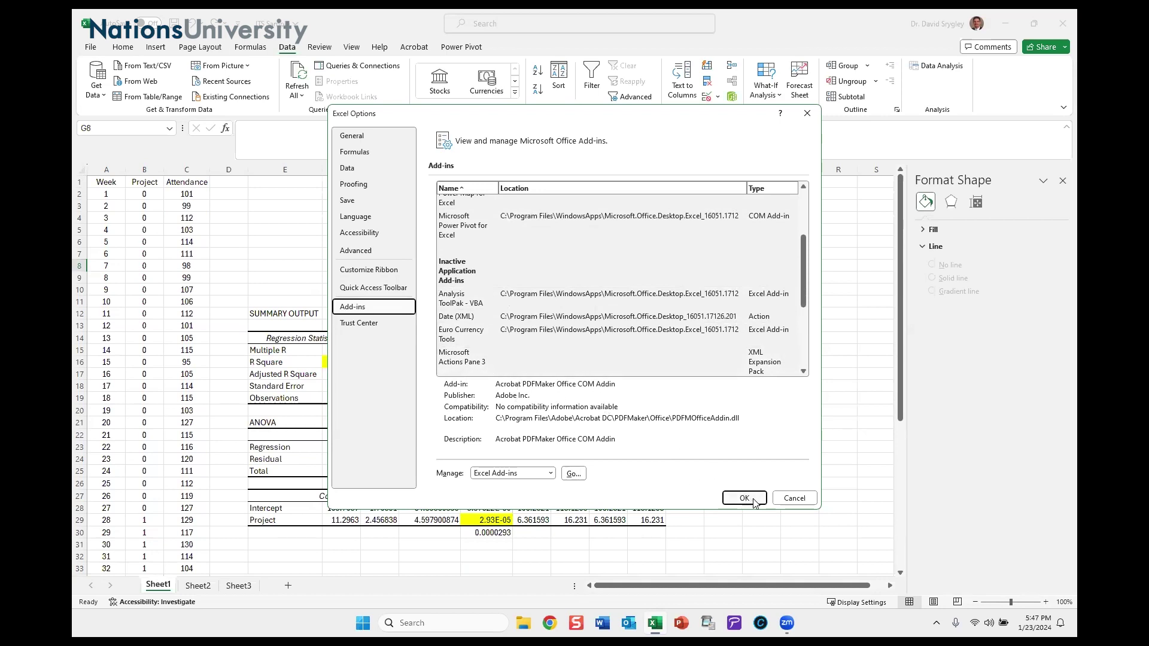
pyautogui.click(786, 499)
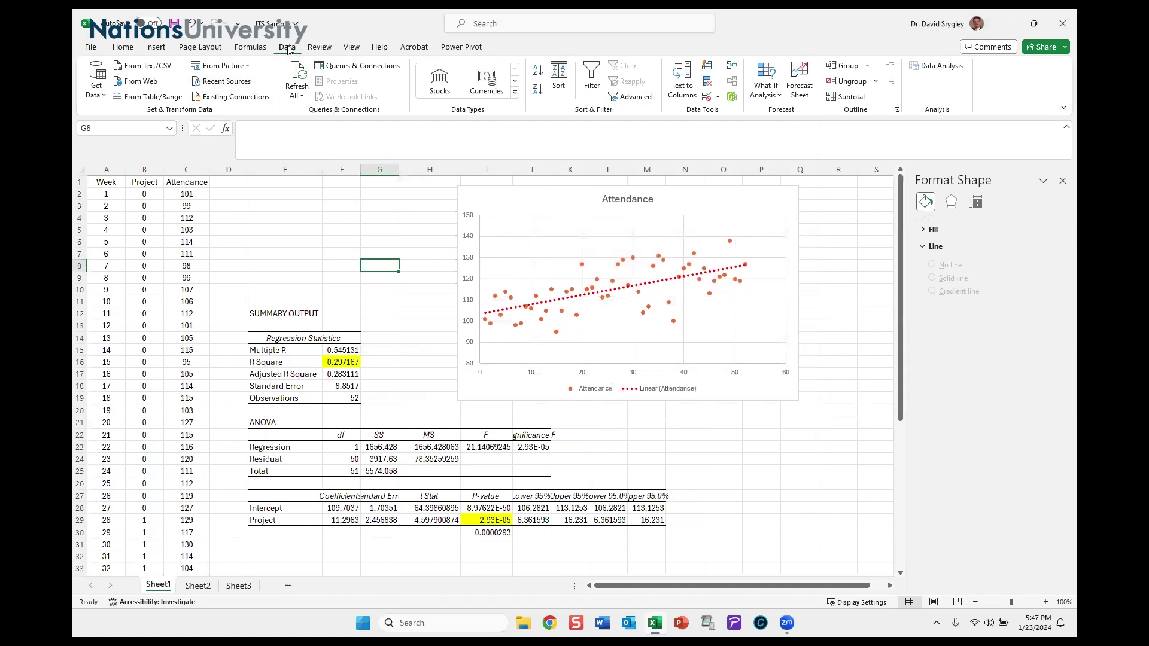
# Step: Set up a Regression with Y range $C$1:$C$53, X range $B$1:$B$53, Labels and output at $F$12
pyautogui.click(940, 67)
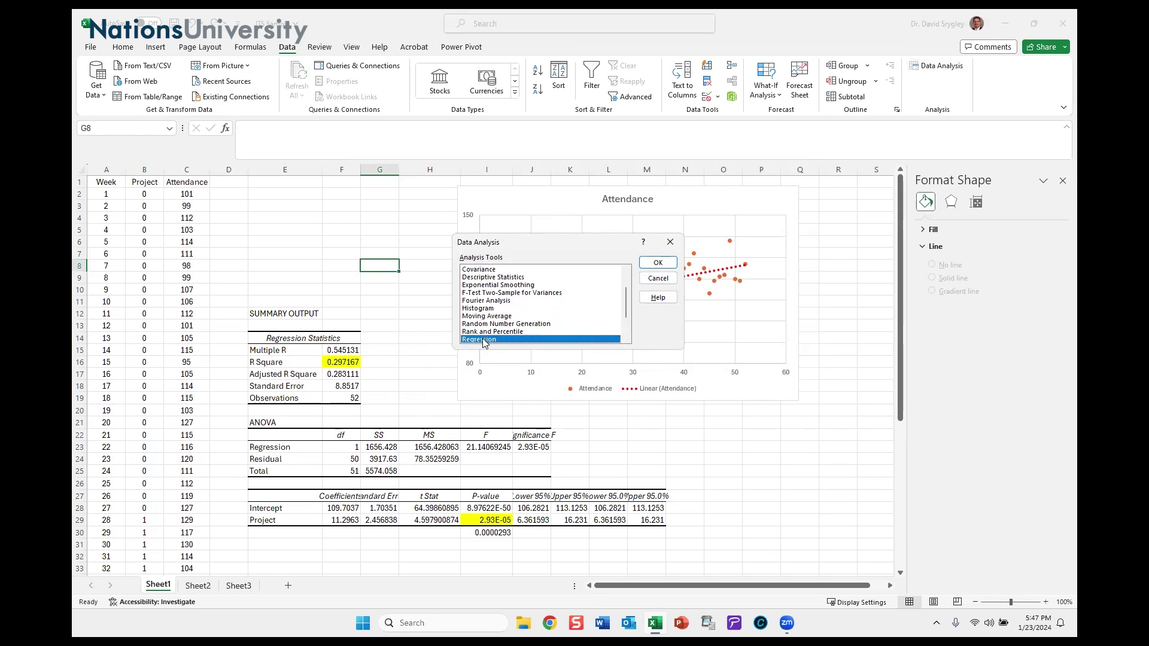
pyautogui.click(658, 263)
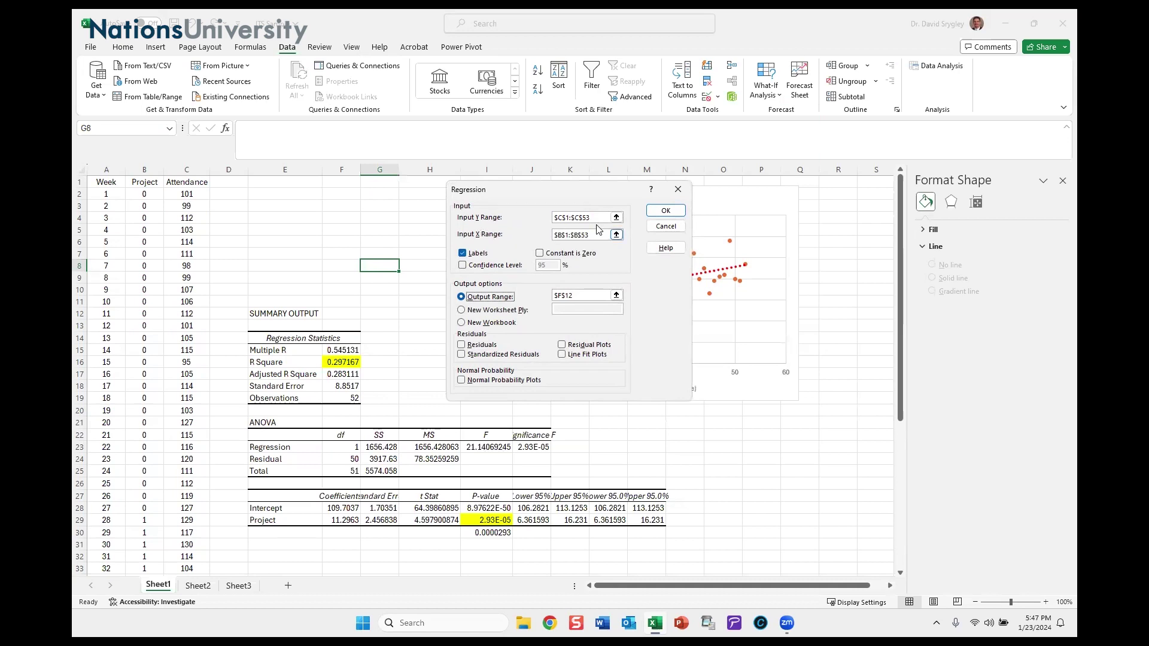
pyautogui.click(618, 218)
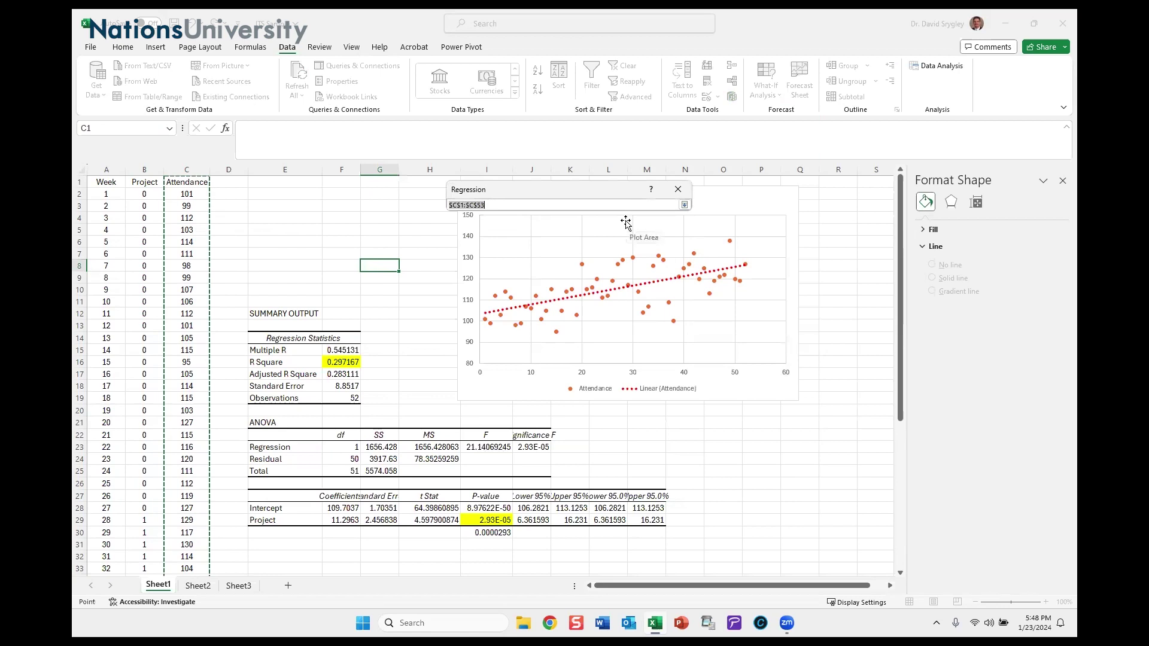
pyautogui.click(678, 189)
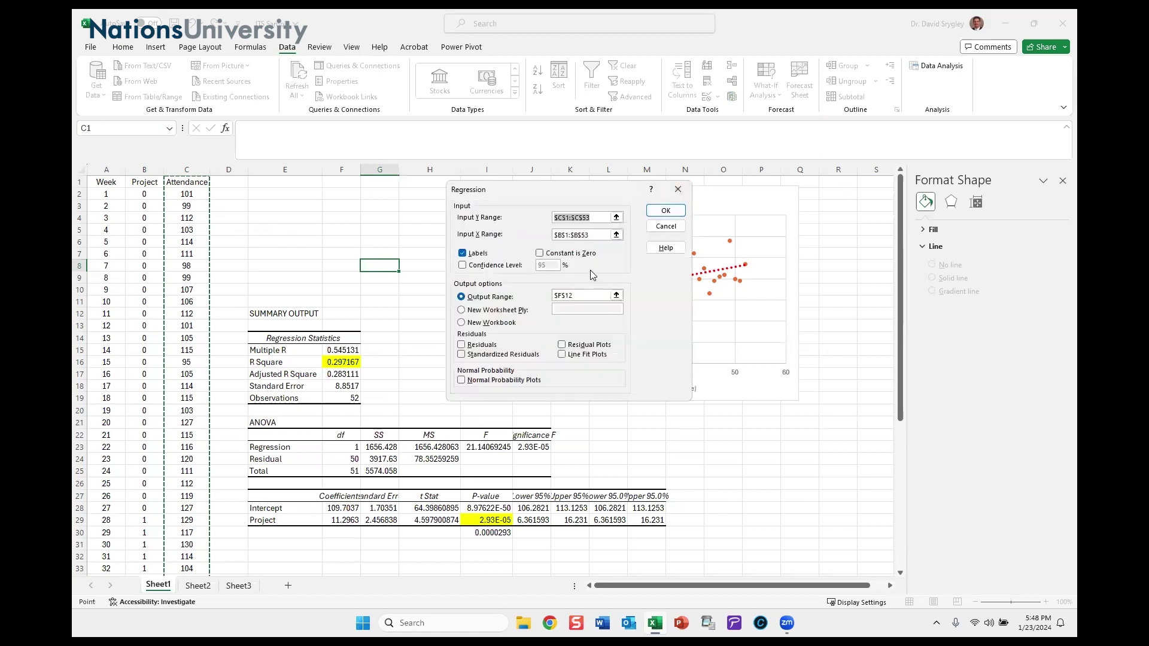
pyautogui.click(617, 235)
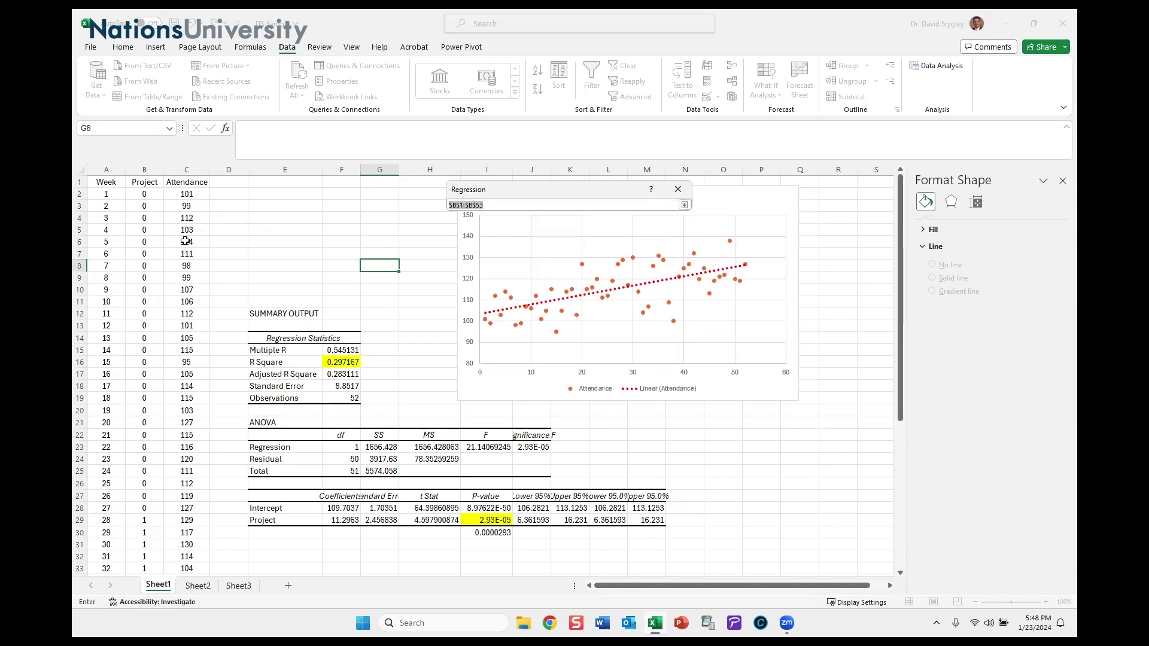
pyautogui.click(132, 182)
pyautogui.moveTo(144, 182); pyautogui.dragTo(155, 556)
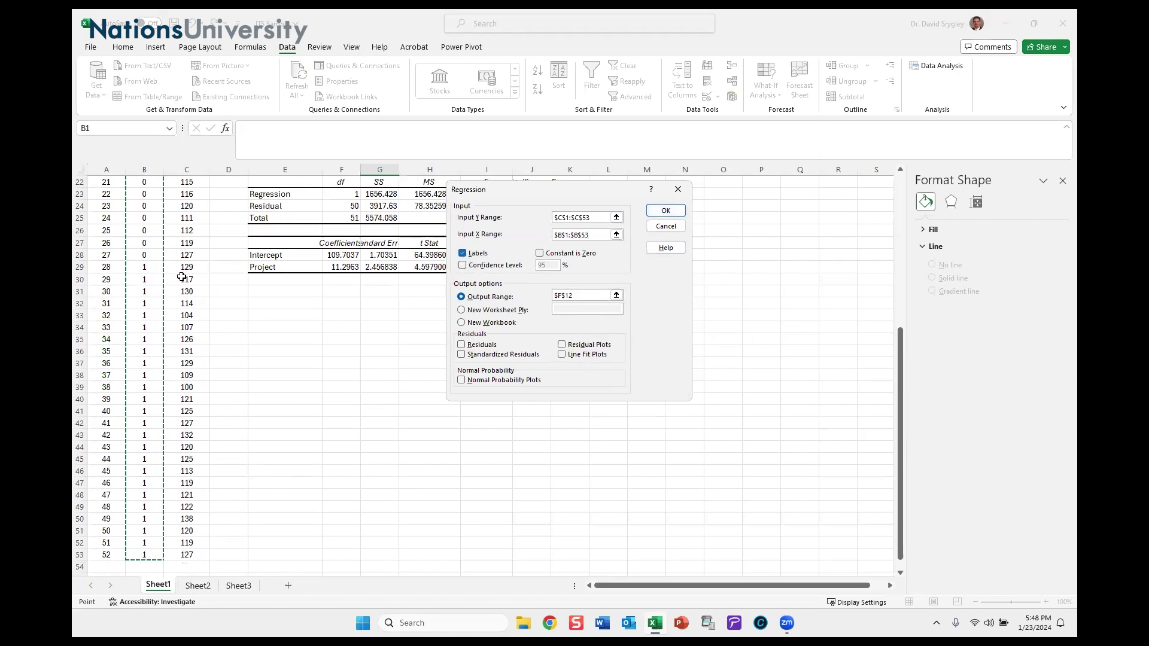
pyautogui.scroll(7, 180, 275)
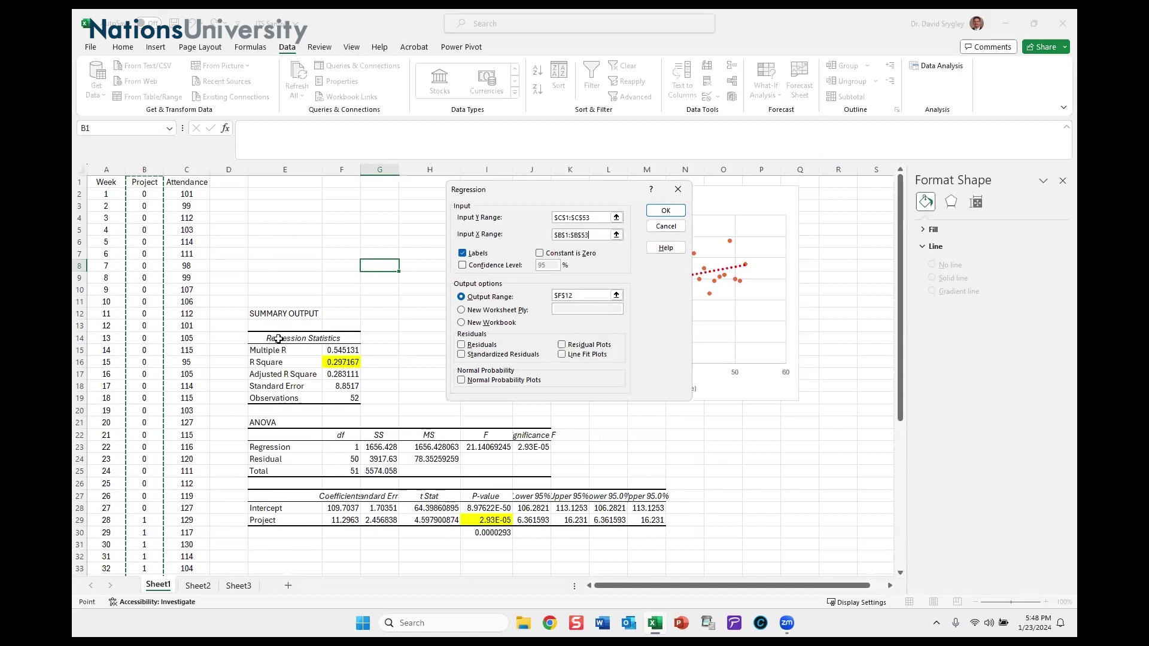
# Step: Cancel the Regression and Data Analysis dialogs, then check the P-value in I30 and R Square
pyautogui.click(666, 226)
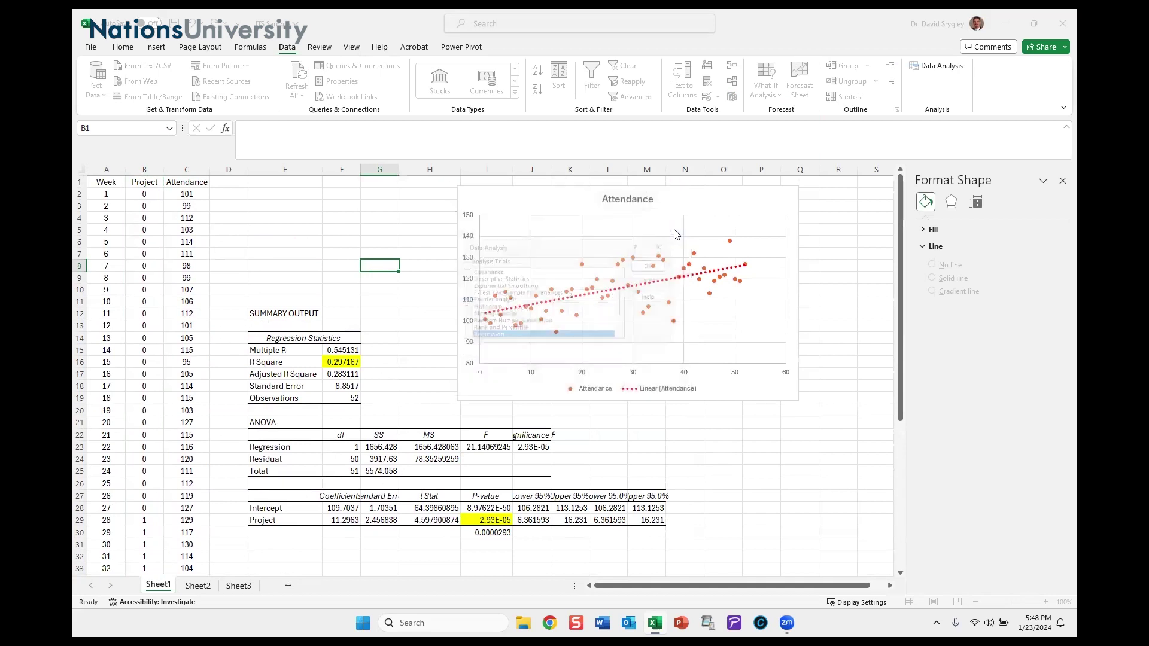
pyautogui.click(670, 242)
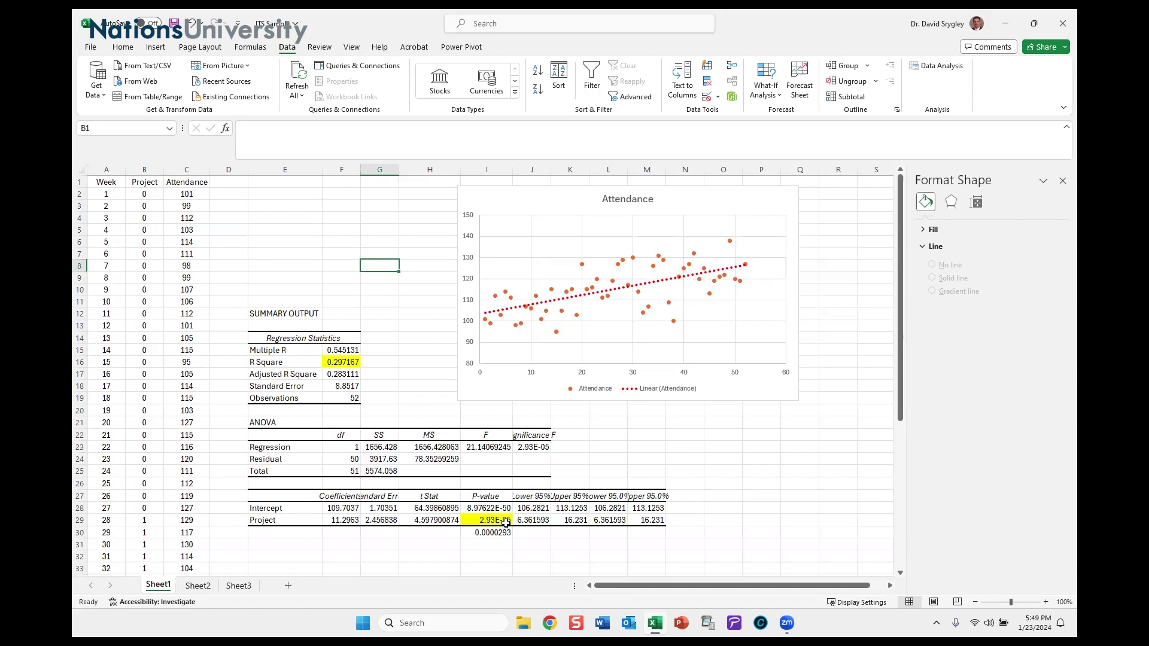
pyautogui.click(493, 534)
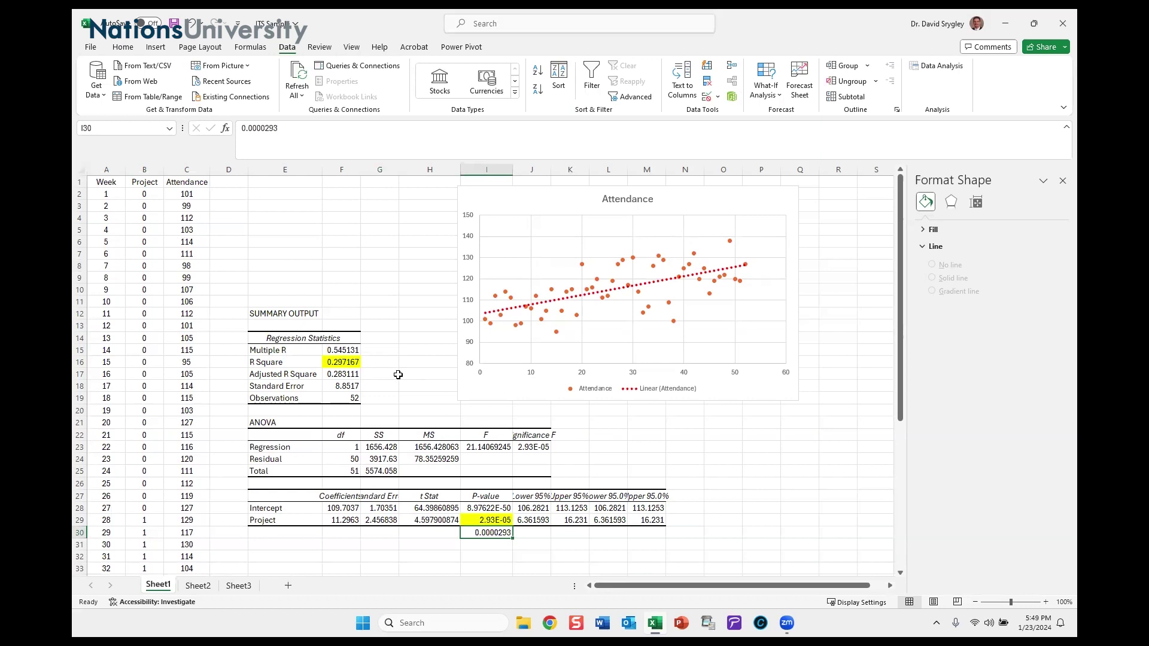
pyautogui.click(348, 363)
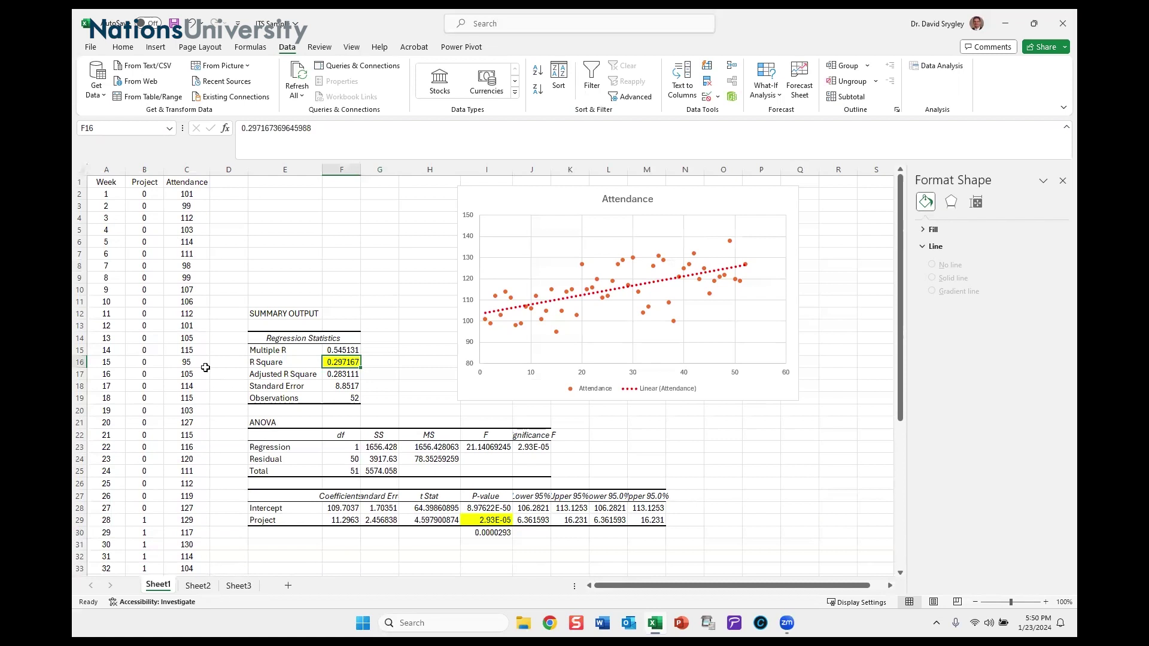
# Step: Switch to Sheet2 and scroll through its before/after project charts and regression output
pyautogui.click(199, 586)
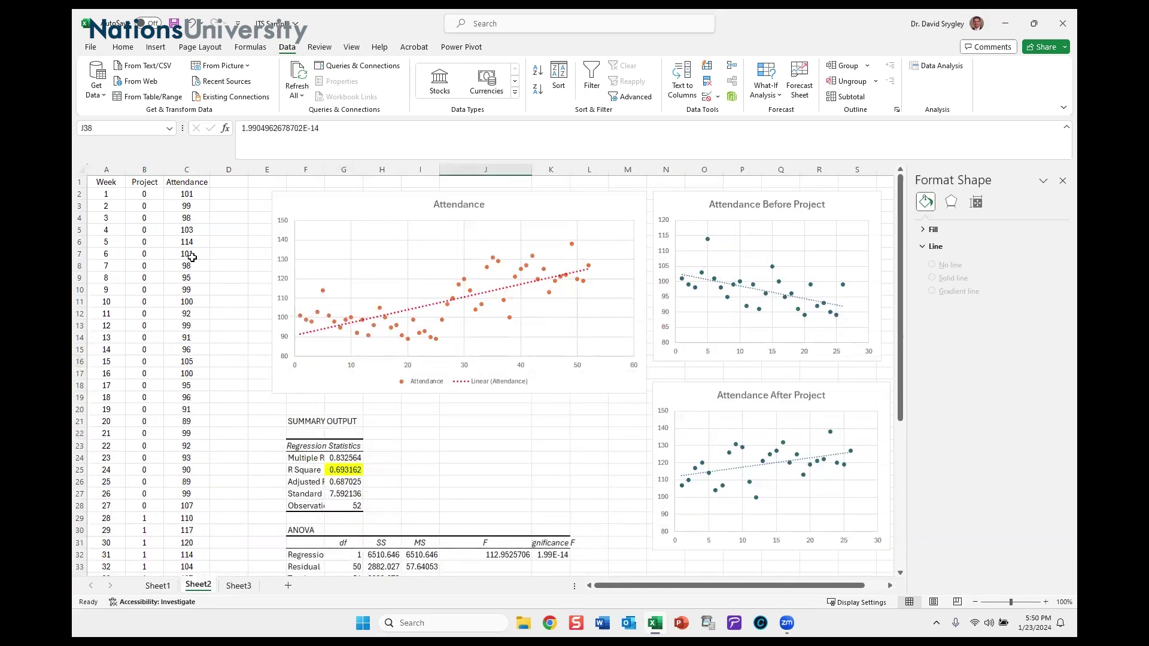
pyautogui.scroll(-1, 192, 338)
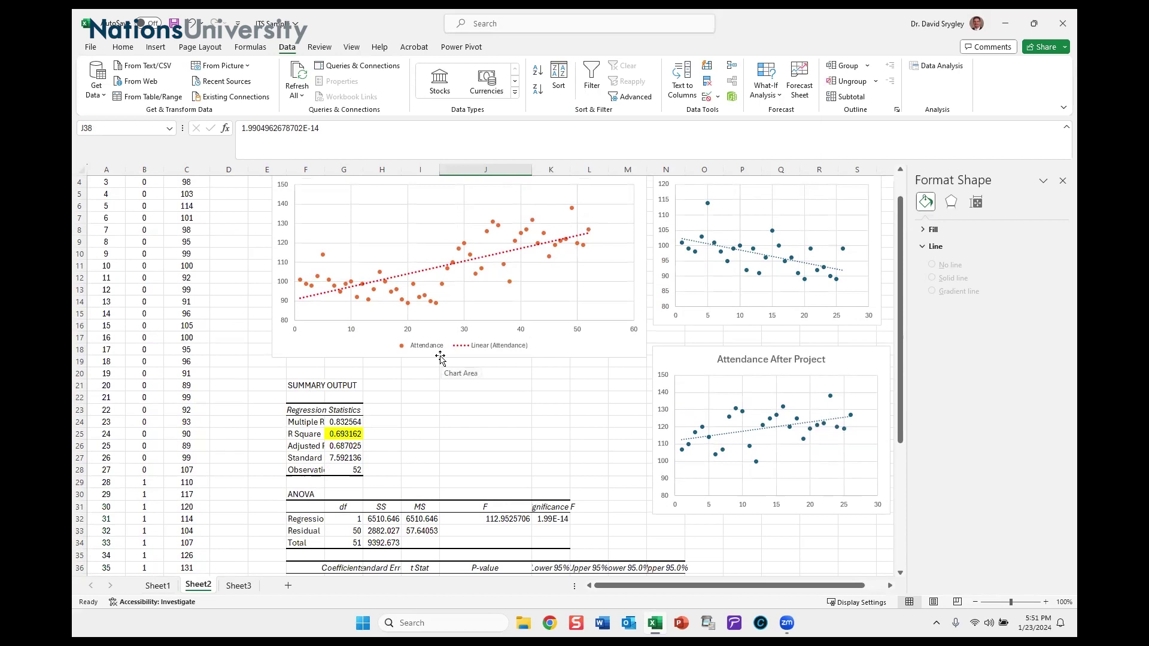
pyautogui.scroll(1, 543, 394)
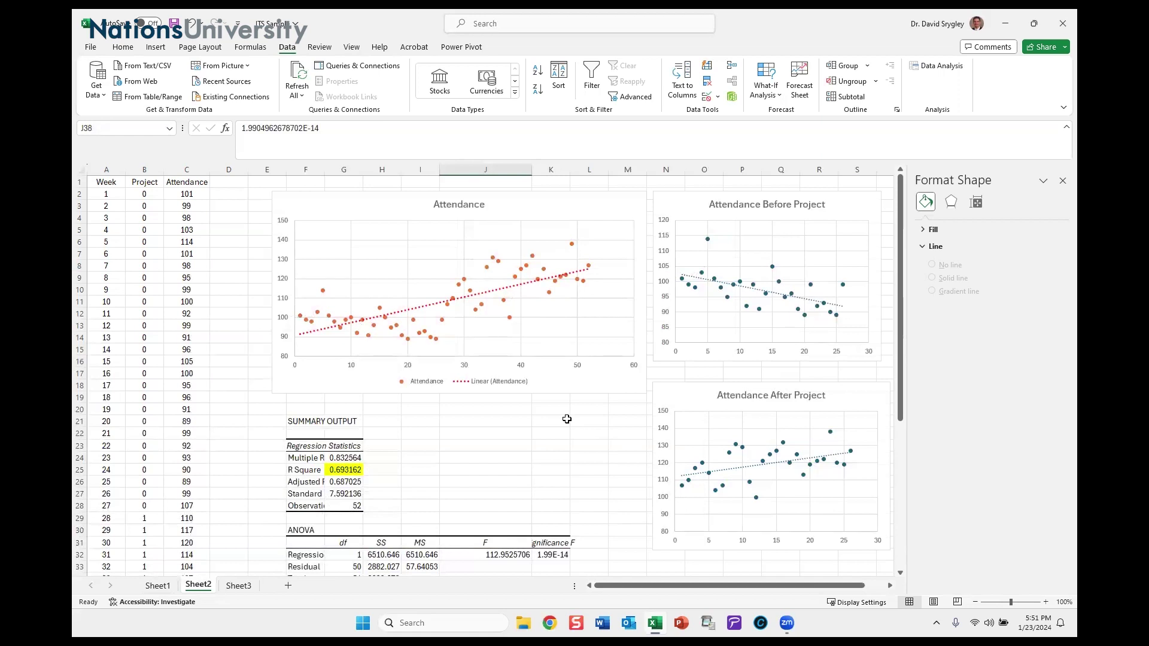
pyautogui.scroll(-2, 575, 419)
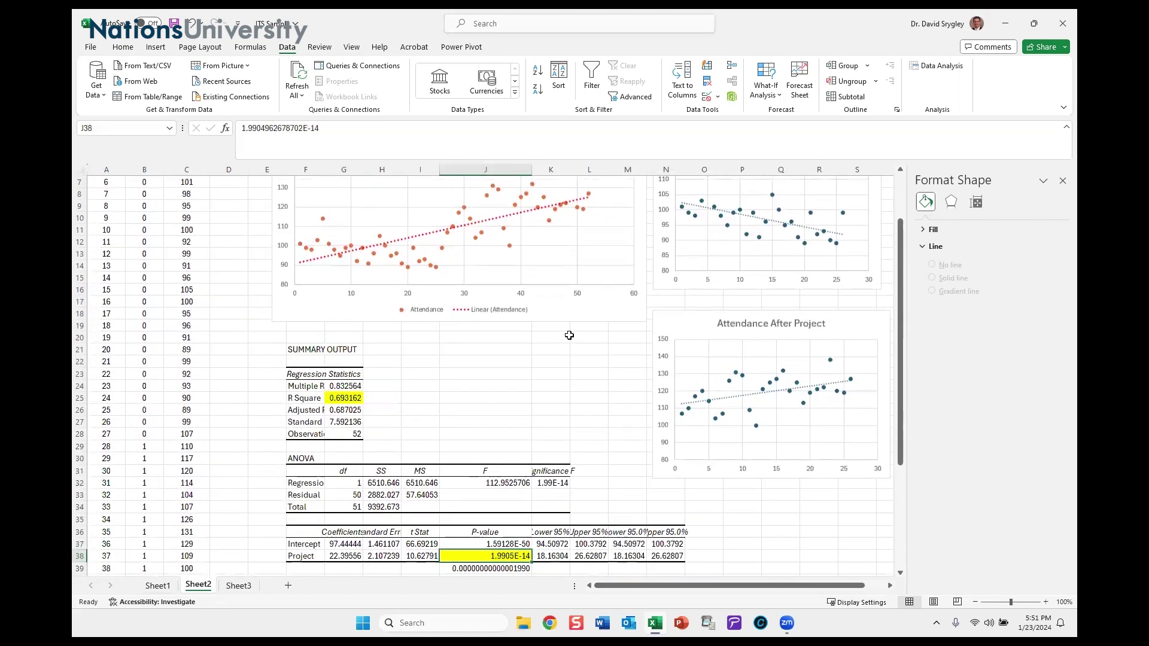
# Step: Review Sheet2's R Square of 0.693162 in G25, then return to Sheet1
pyautogui.scroll(-1, 570, 334)
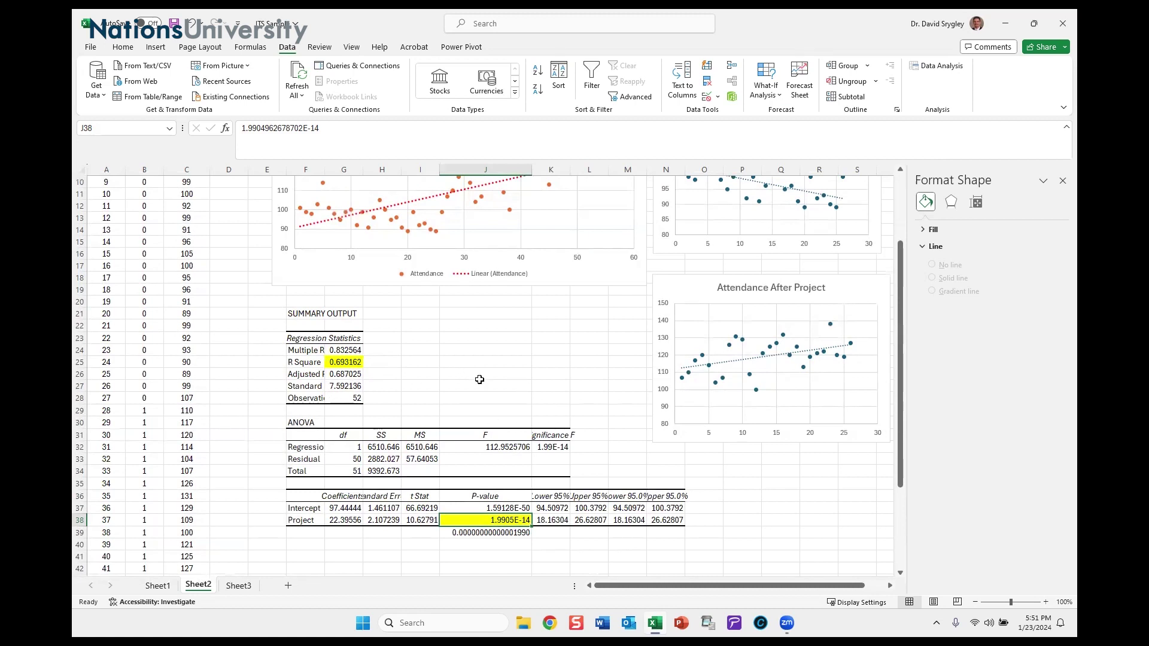
pyautogui.scroll(2, 480, 379)
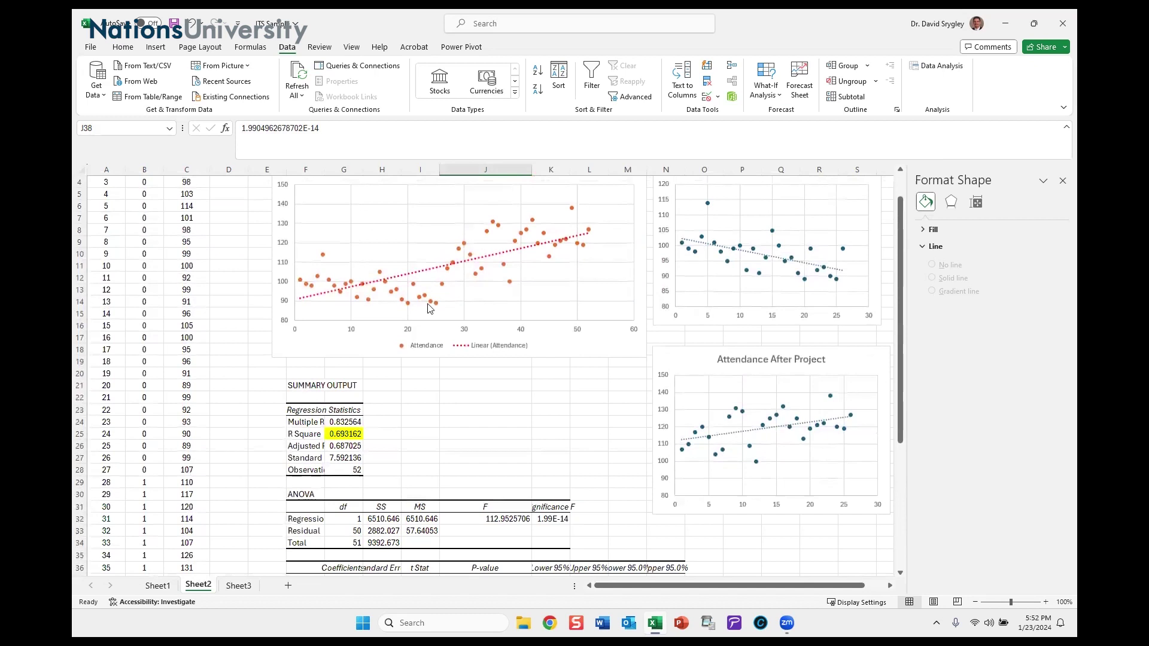
pyautogui.scroll(-2, 527, 385)
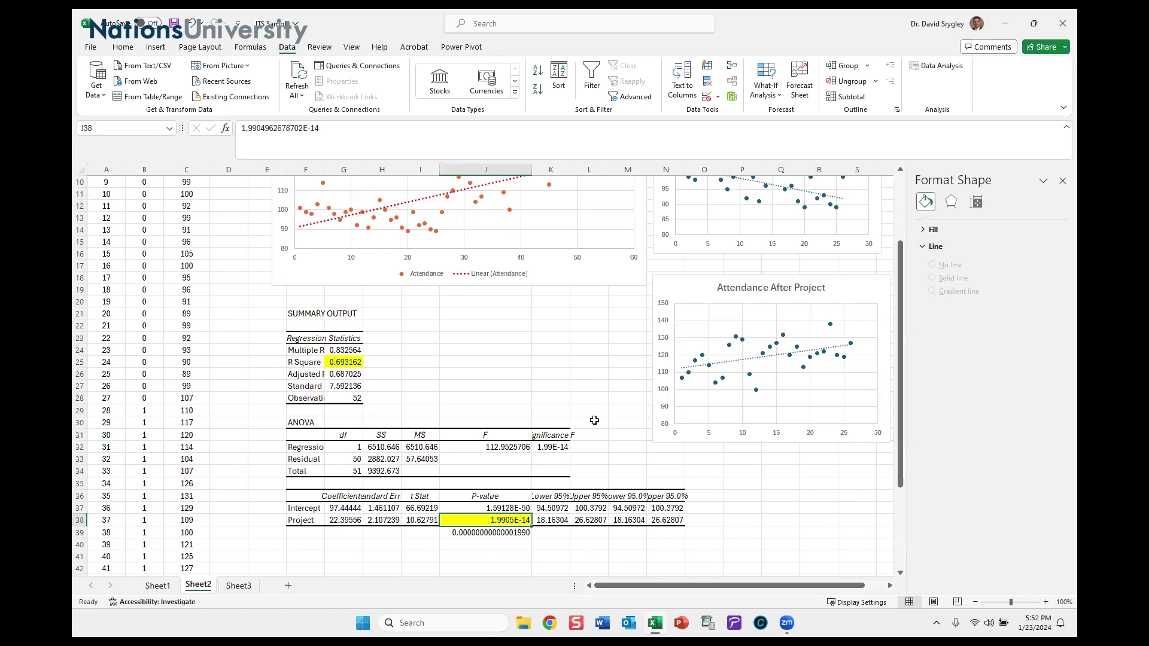
pyautogui.scroll(2, 595, 422)
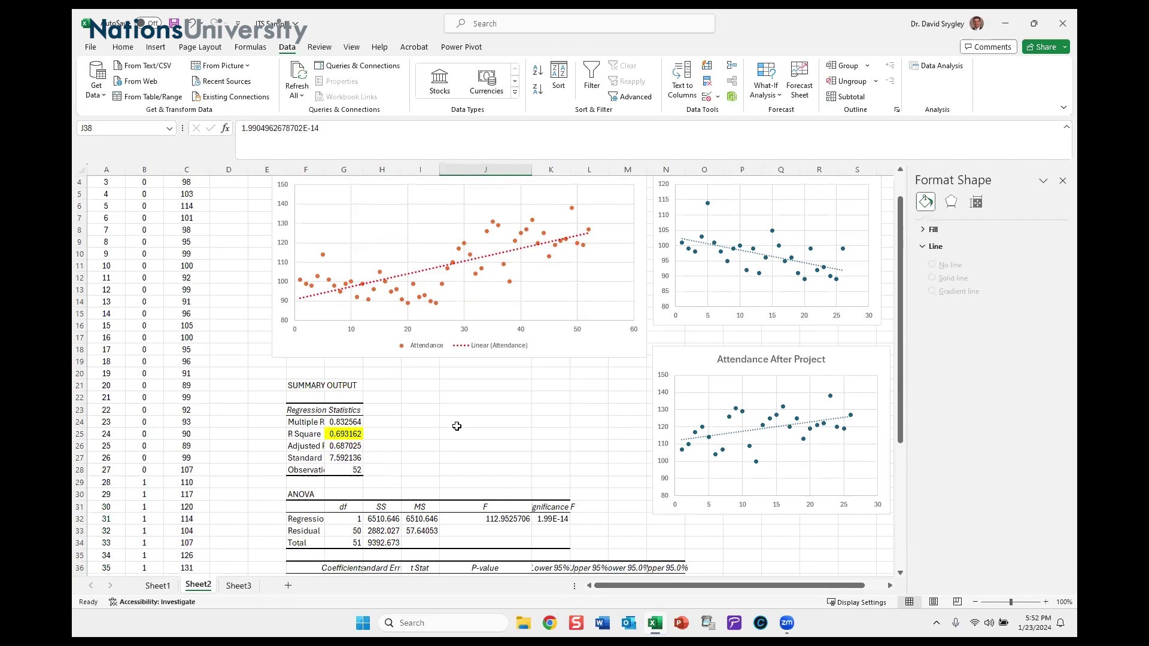
pyautogui.click(359, 435)
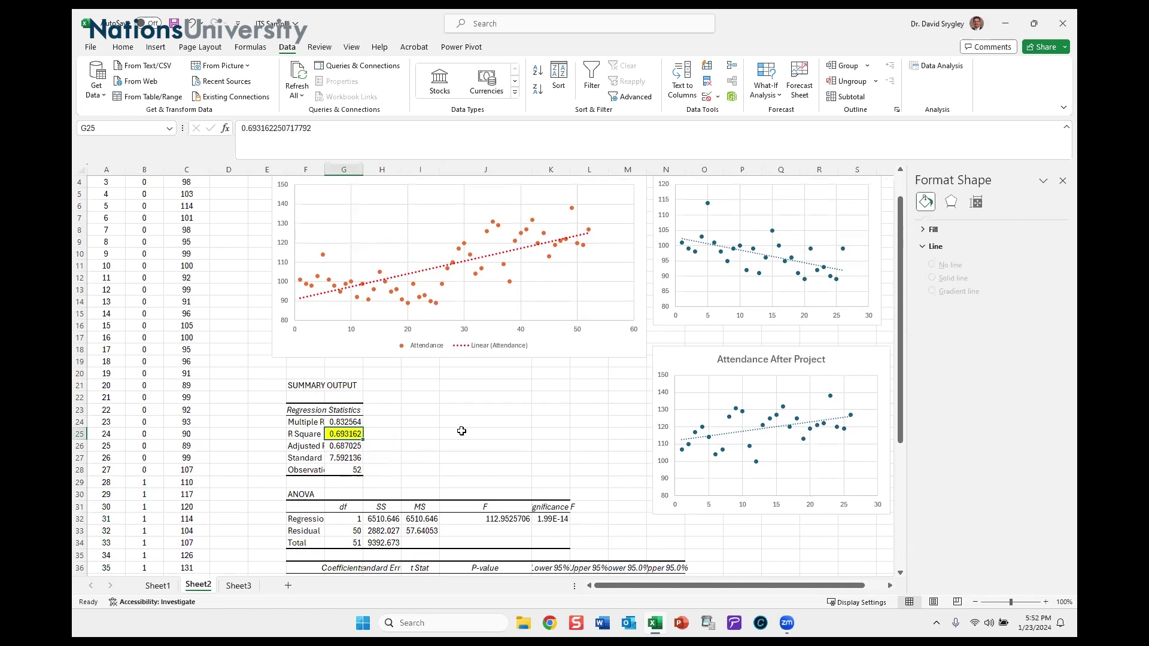
pyautogui.scroll(-1, 475, 437)
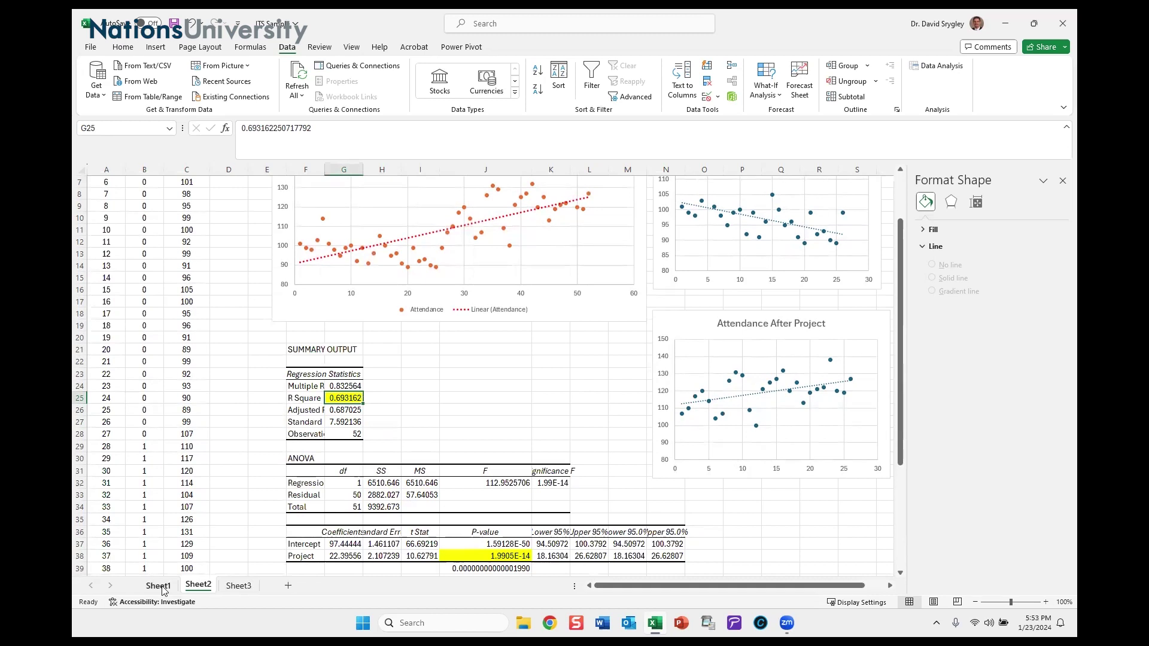
pyautogui.click(159, 585)
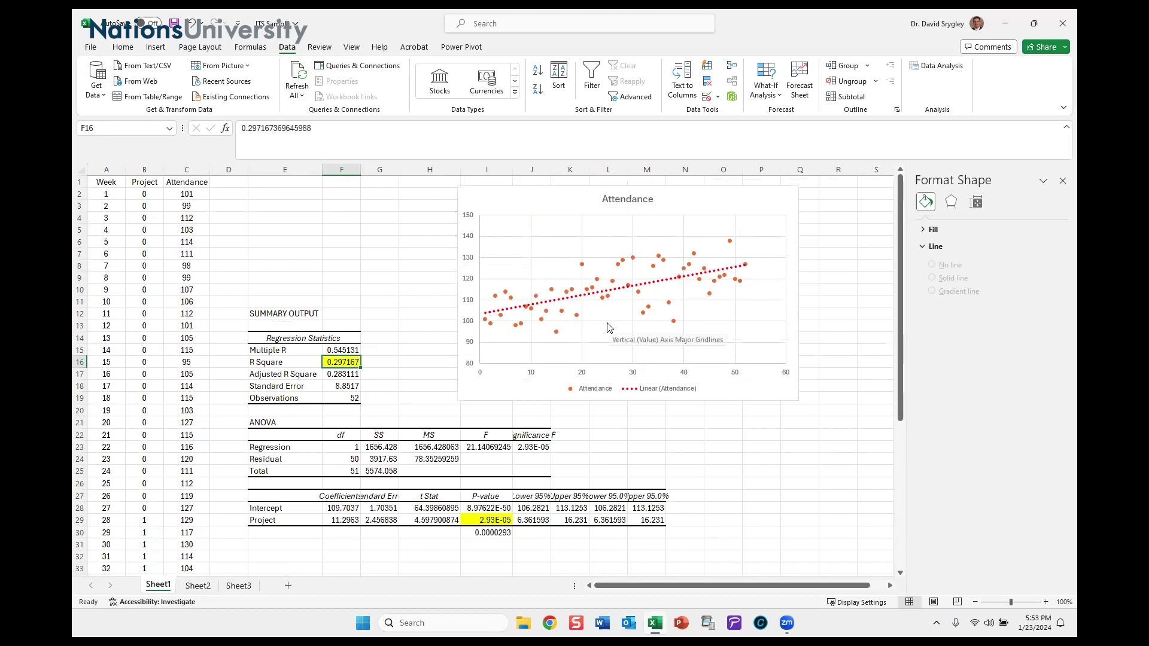
# Step: Go through Sheet2 to Sheet3, which holds the raw Week, Project and Attendance data
pyautogui.click(198, 586)
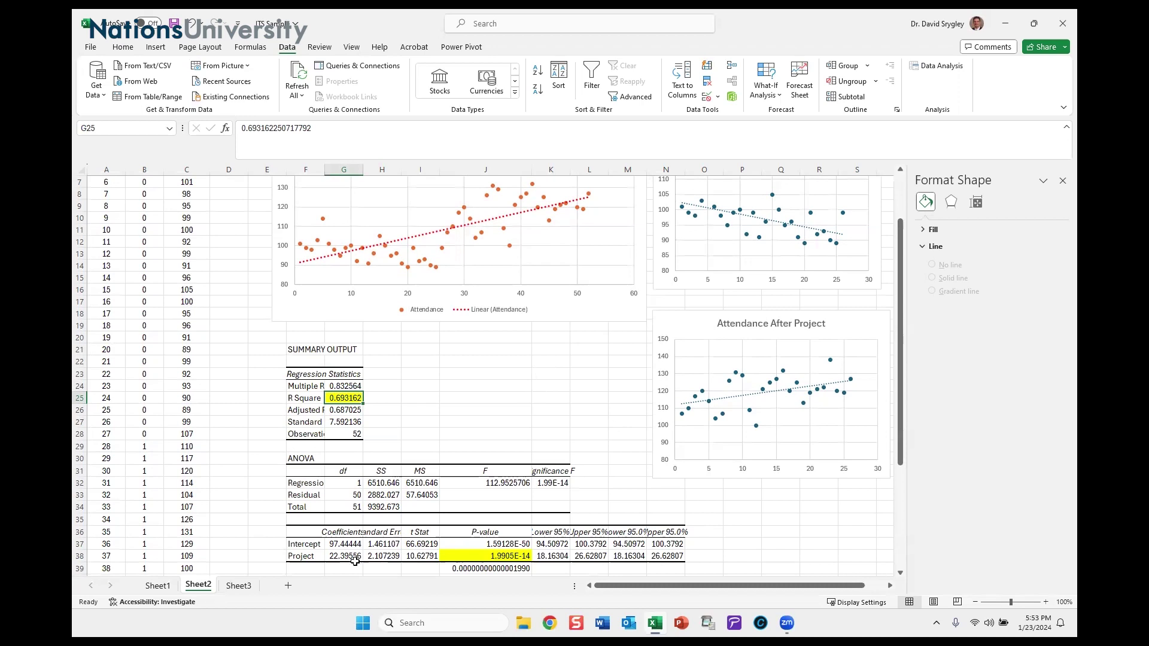
pyautogui.click(240, 586)
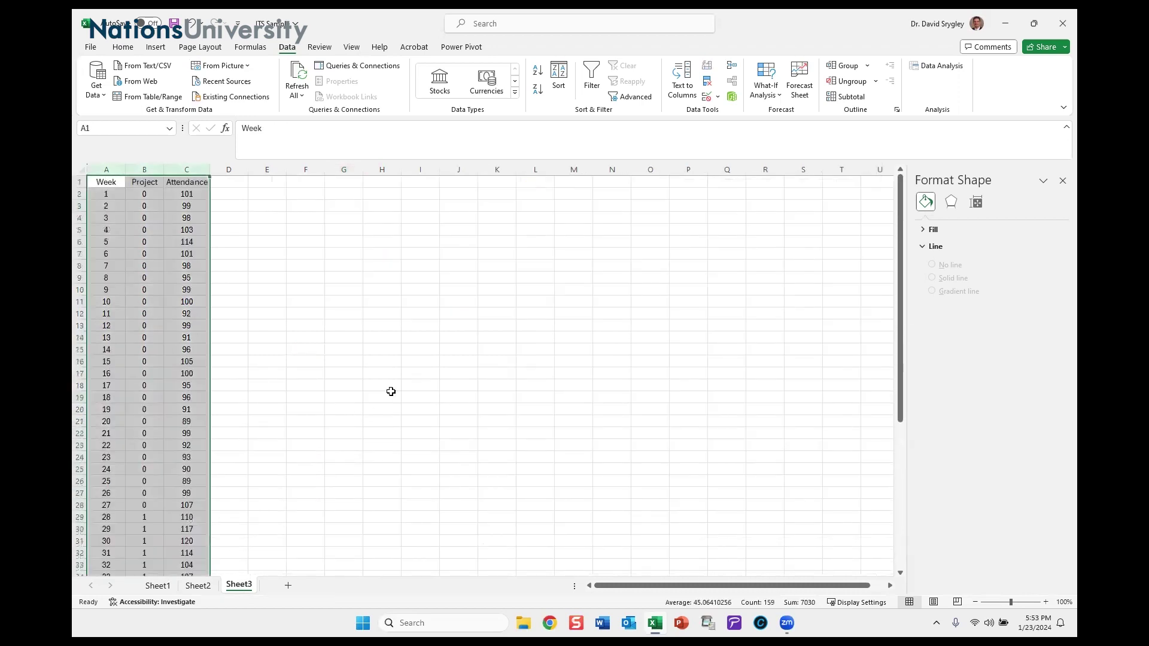
# Step: Insert a plain scatter chart of Attendance C1:C53 and move it up the sheet
pyautogui.click(405, 362)
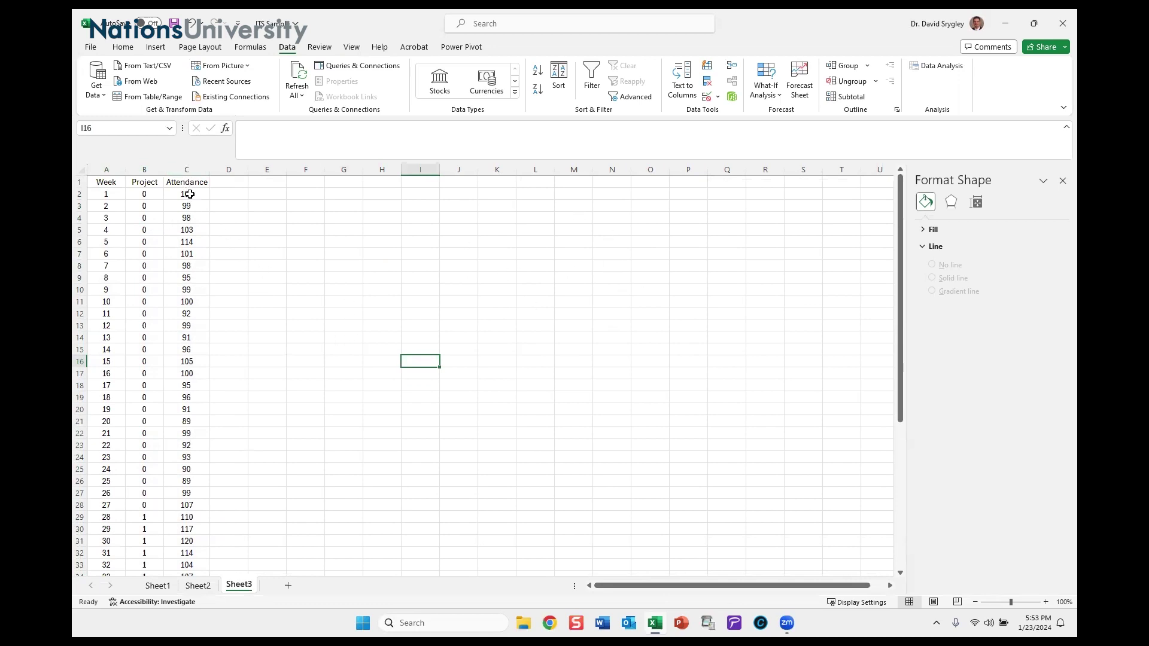
pyautogui.moveTo(188, 194); pyautogui.dragTo(187, 409)
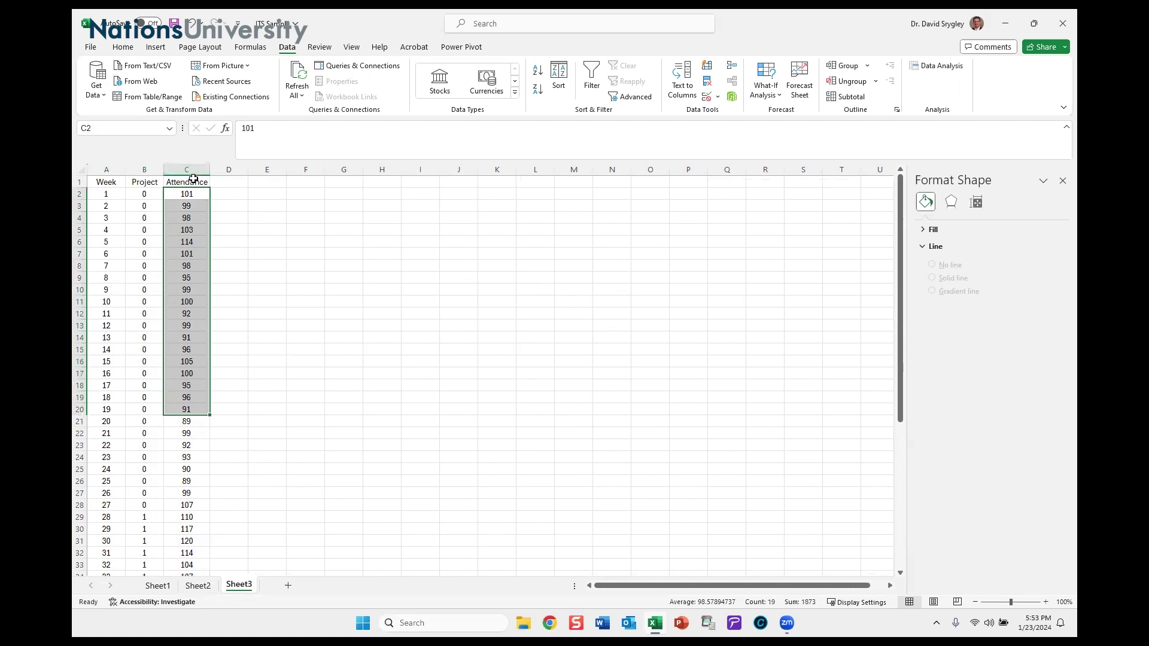
pyautogui.moveTo(187, 182); pyautogui.dragTo(191, 504)
pyautogui.click(153, 48)
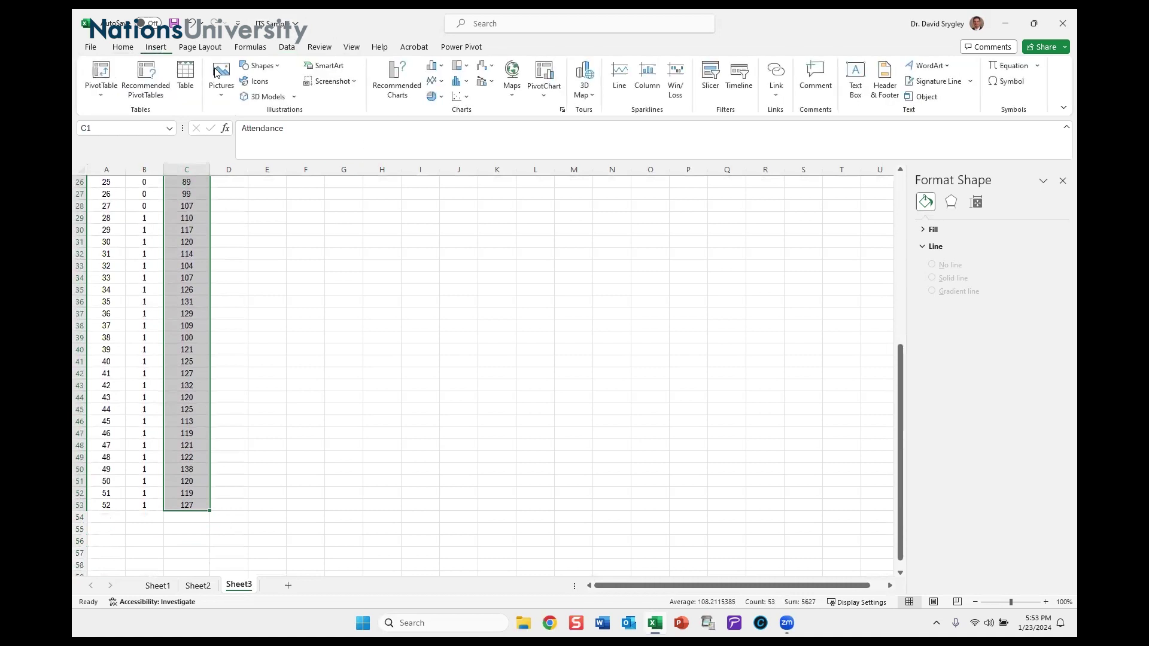
pyautogui.click(460, 98)
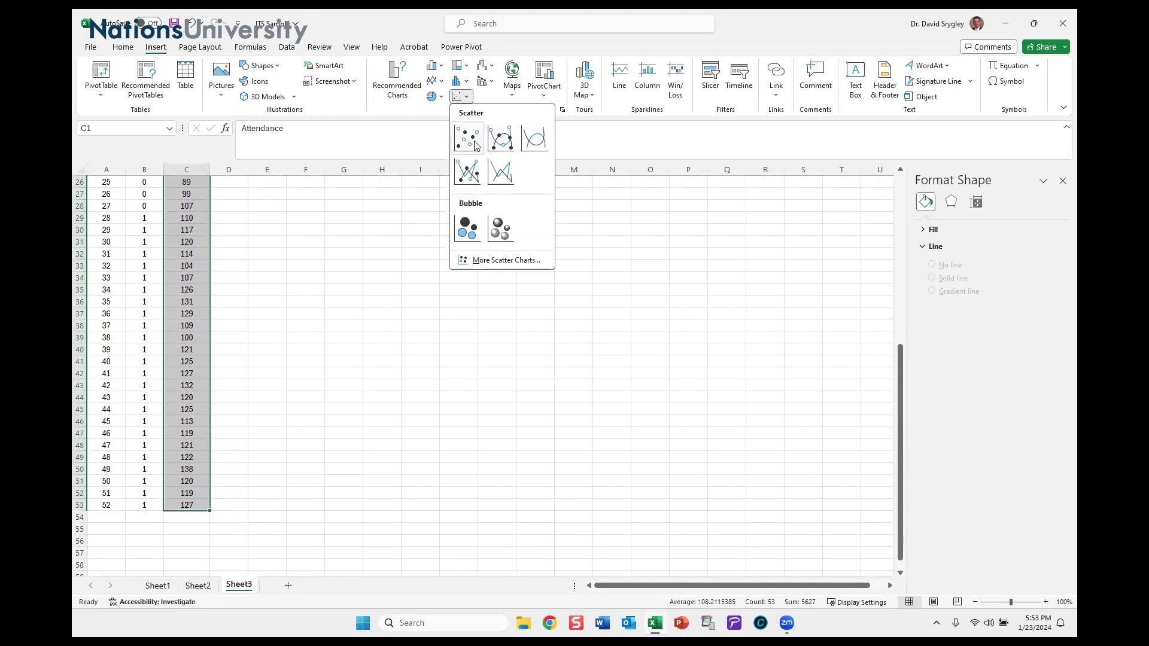
pyautogui.click(474, 145)
pyautogui.moveTo(530, 290); pyautogui.dragTo(581, 185)
pyautogui.scroll(8, 682, 284)
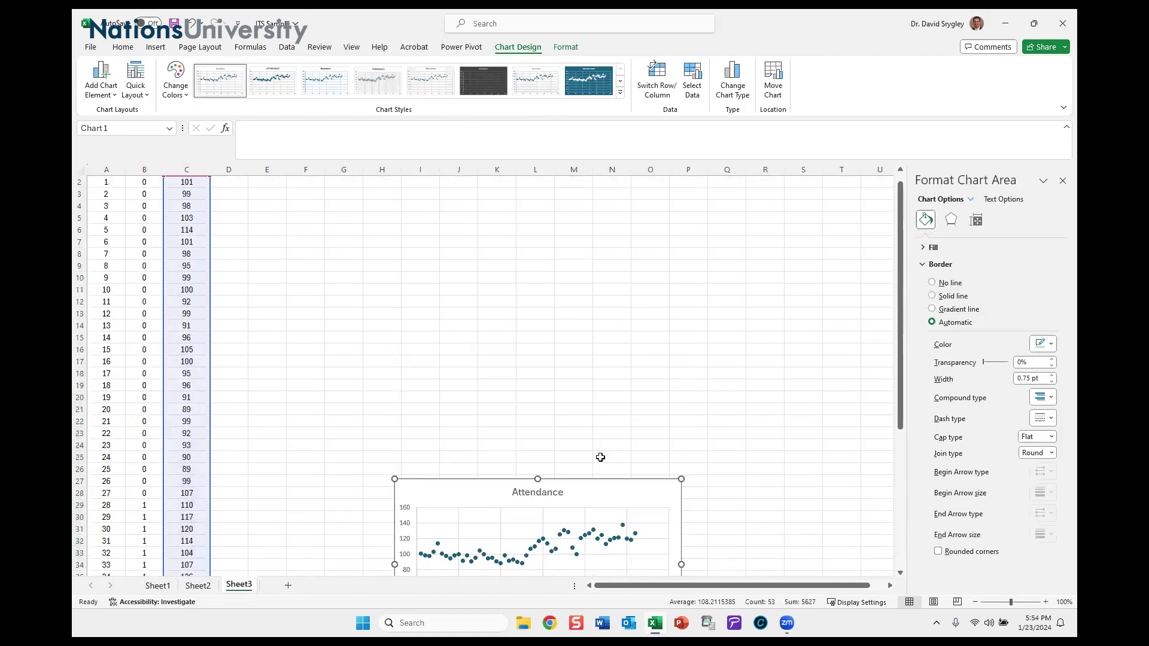
# Step: Place the chart beside the data, add a trendline, and select its vertical axis
pyautogui.moveTo(598, 479); pyautogui.dragTo(637, 233)
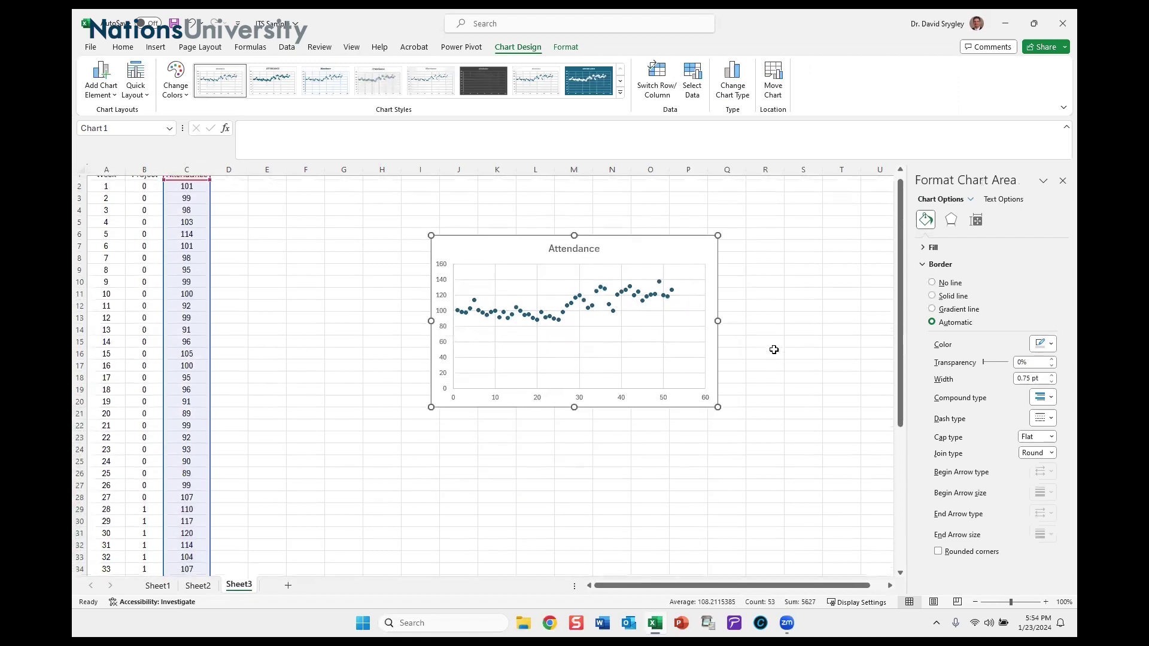
pyautogui.scroll(1, 774, 350)
pyautogui.moveTo(638, 230); pyautogui.dragTo(678, 190)
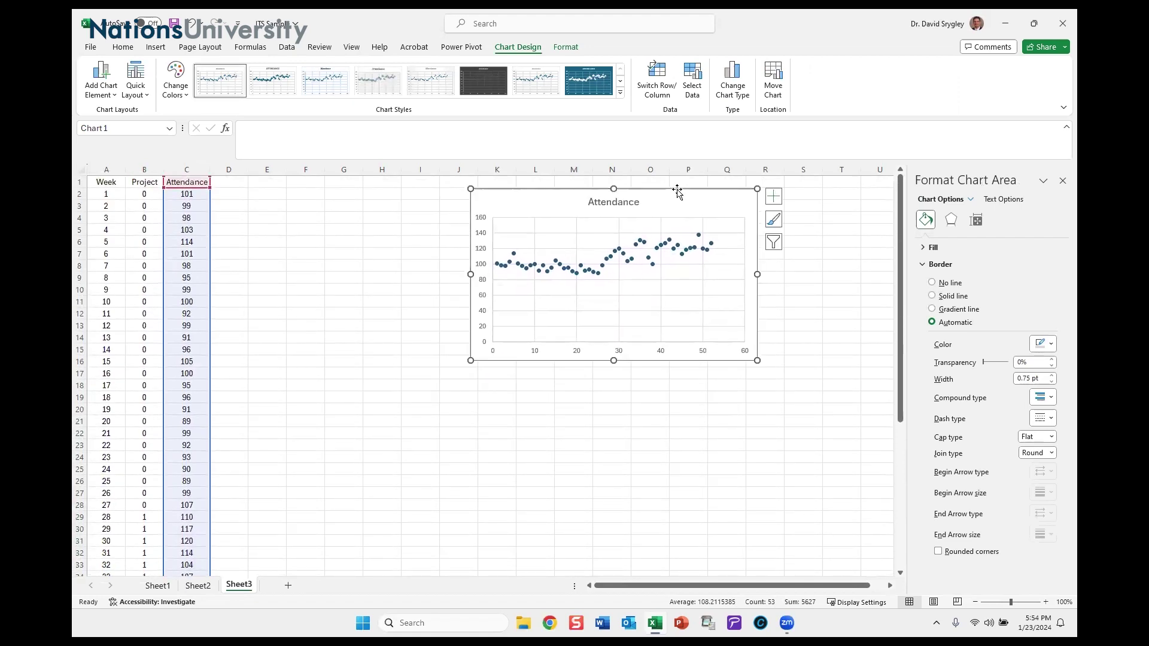
pyautogui.click(773, 200)
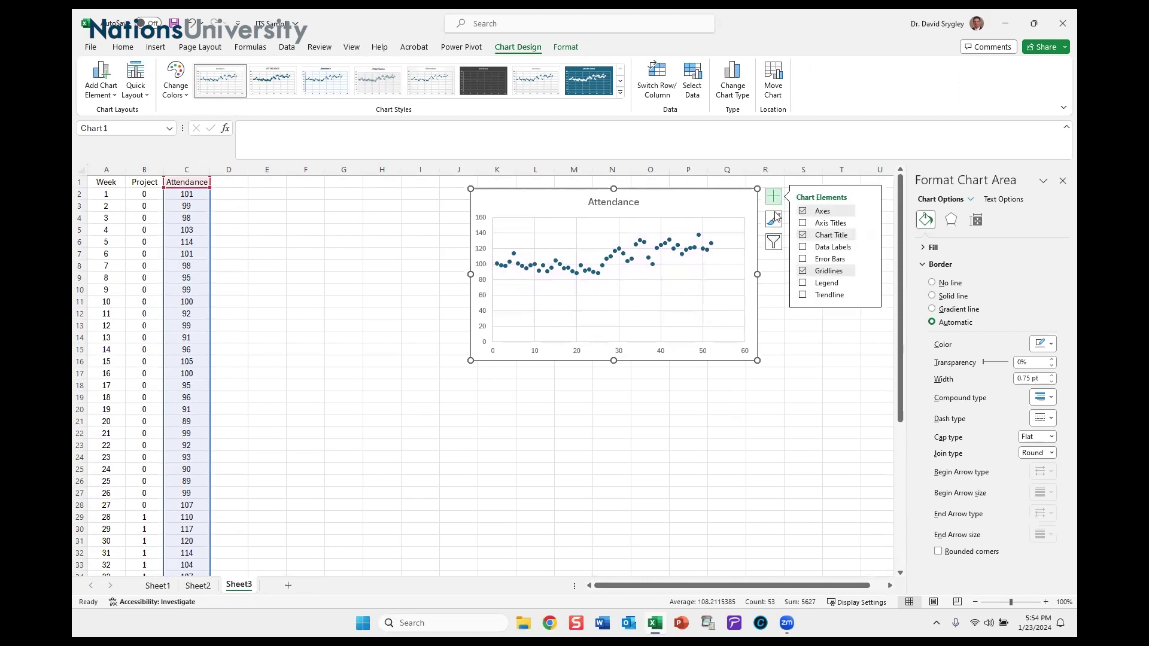
pyautogui.click(803, 295)
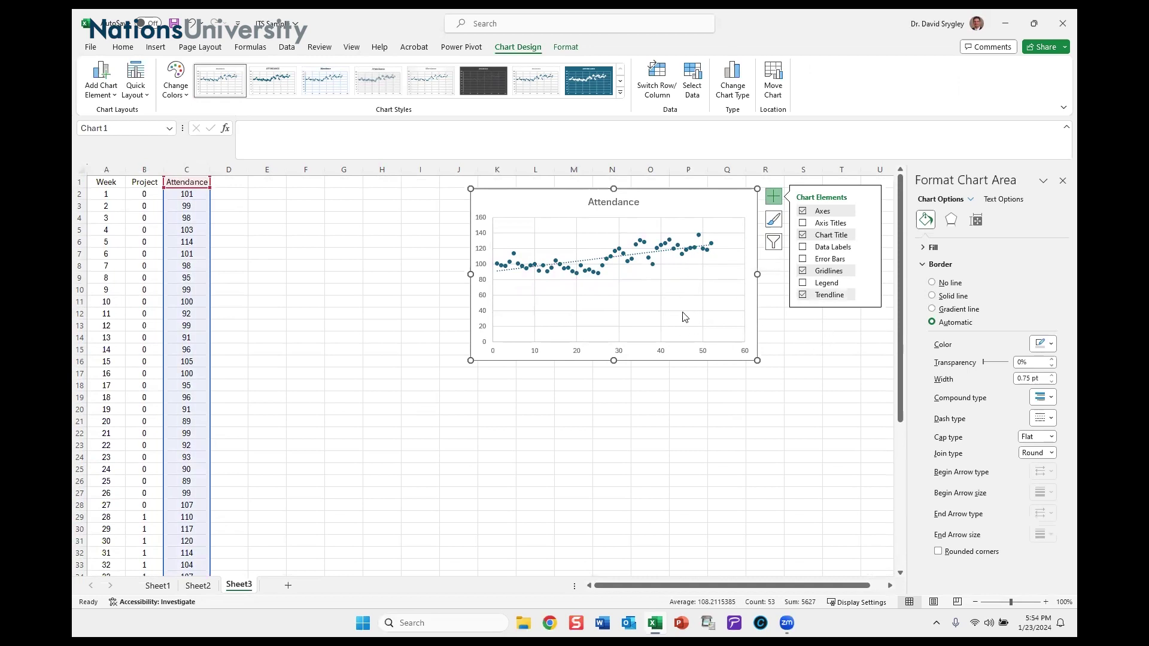
pyautogui.click(481, 268)
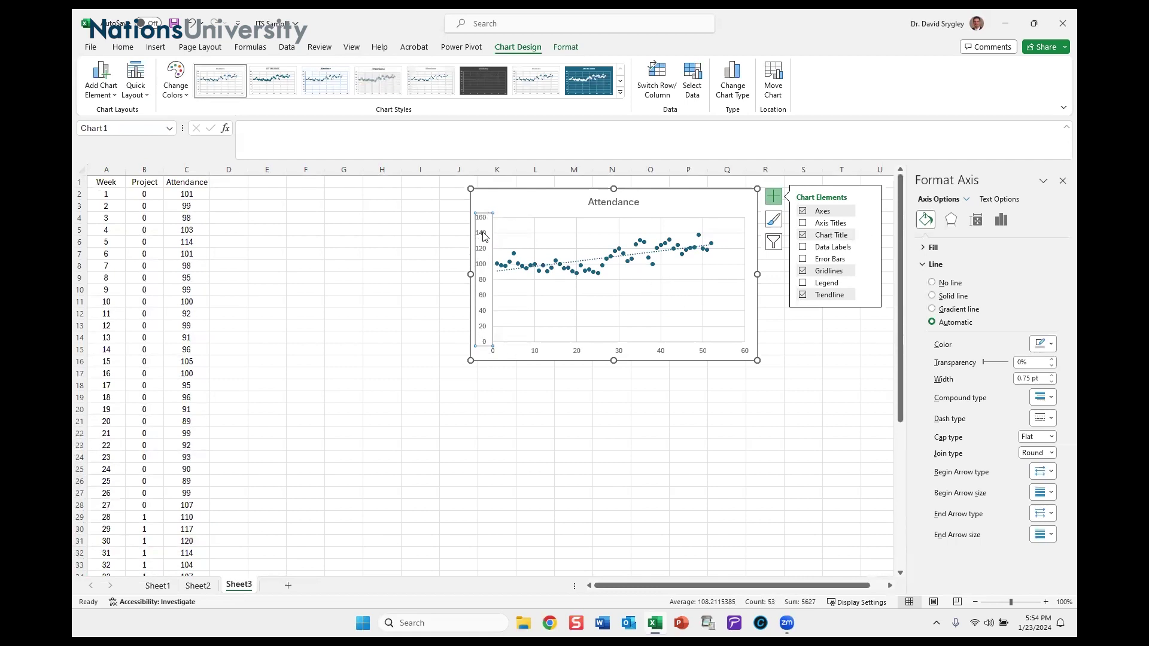
# Step: Set the vertical axis Minimum bound to 80 in Format Axis
pyautogui.click(1003, 222)
pyautogui.click(940, 249)
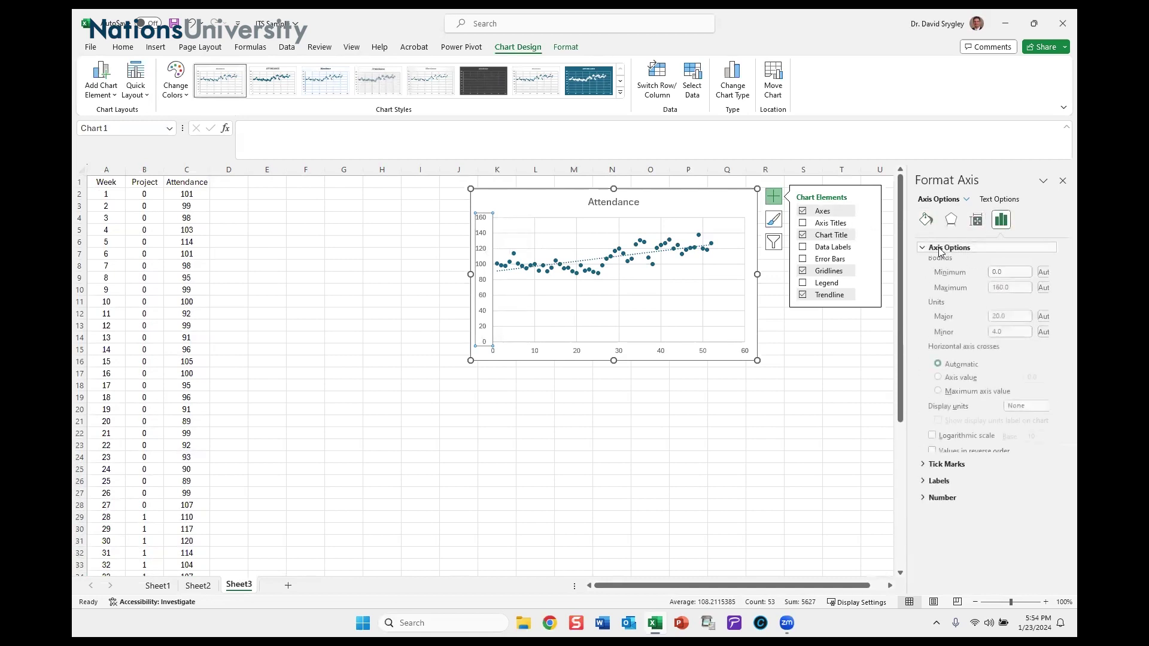
pyautogui.click(1006, 275)
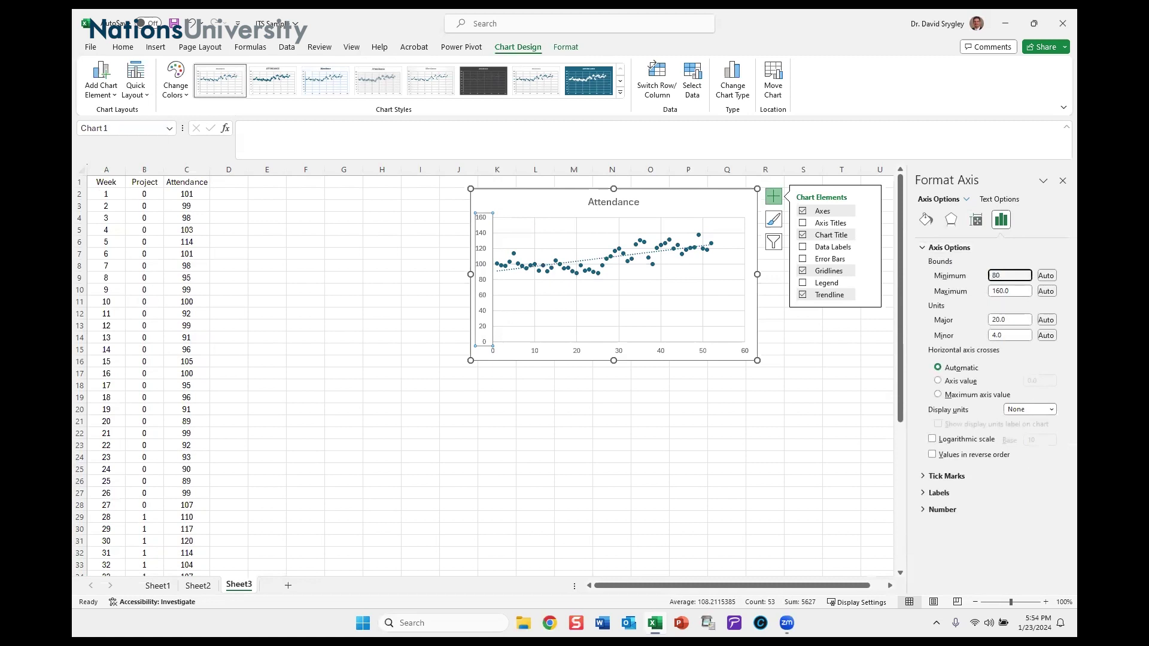
pyautogui.press('Return')
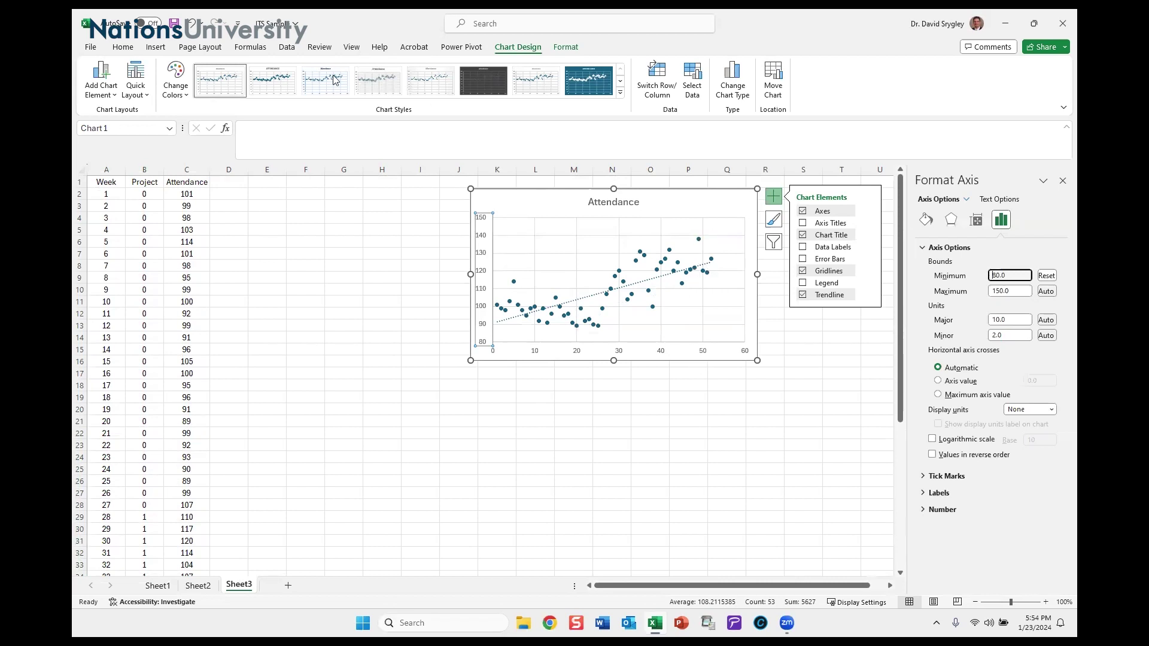
pyautogui.click(126, 48)
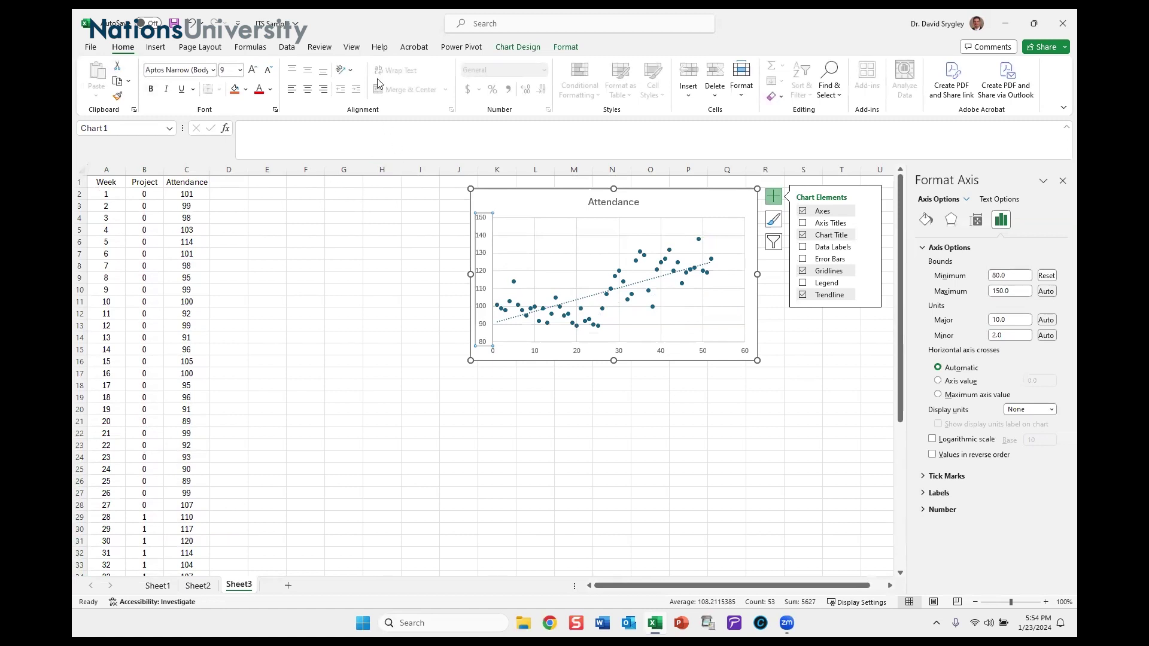
# Step: Run Regression with Y $C$1:$C$53, X $B$1:$B$53, Labels, and output at $F$12
pyautogui.click(288, 48)
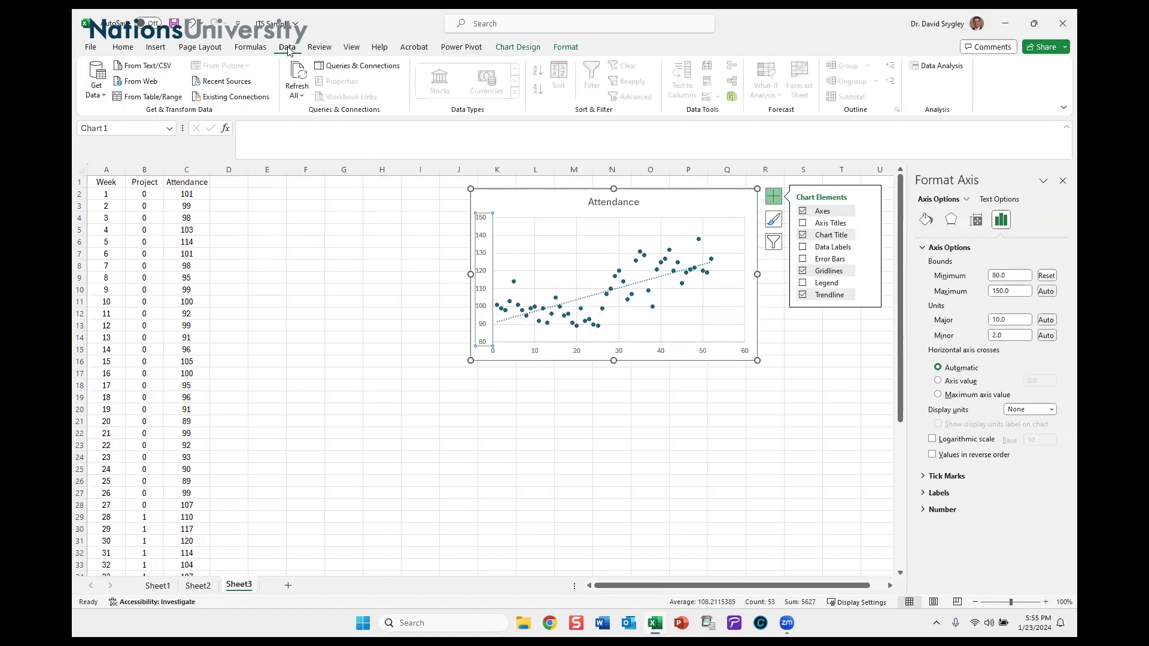
pyautogui.click(266, 313)
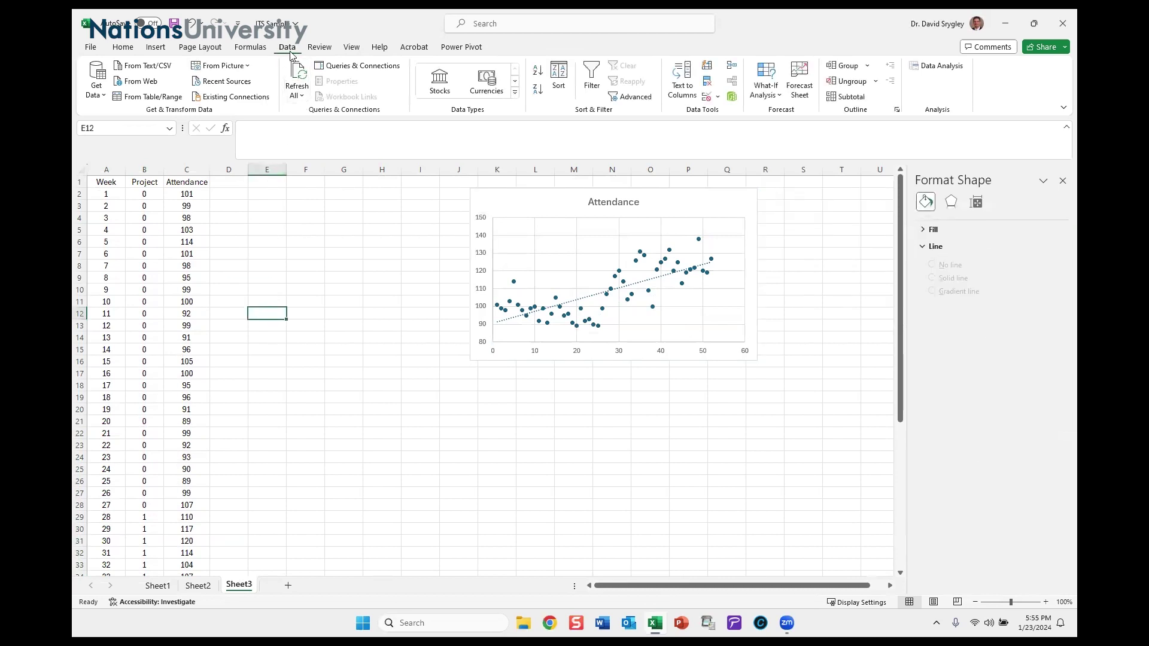
pyautogui.click(930, 65)
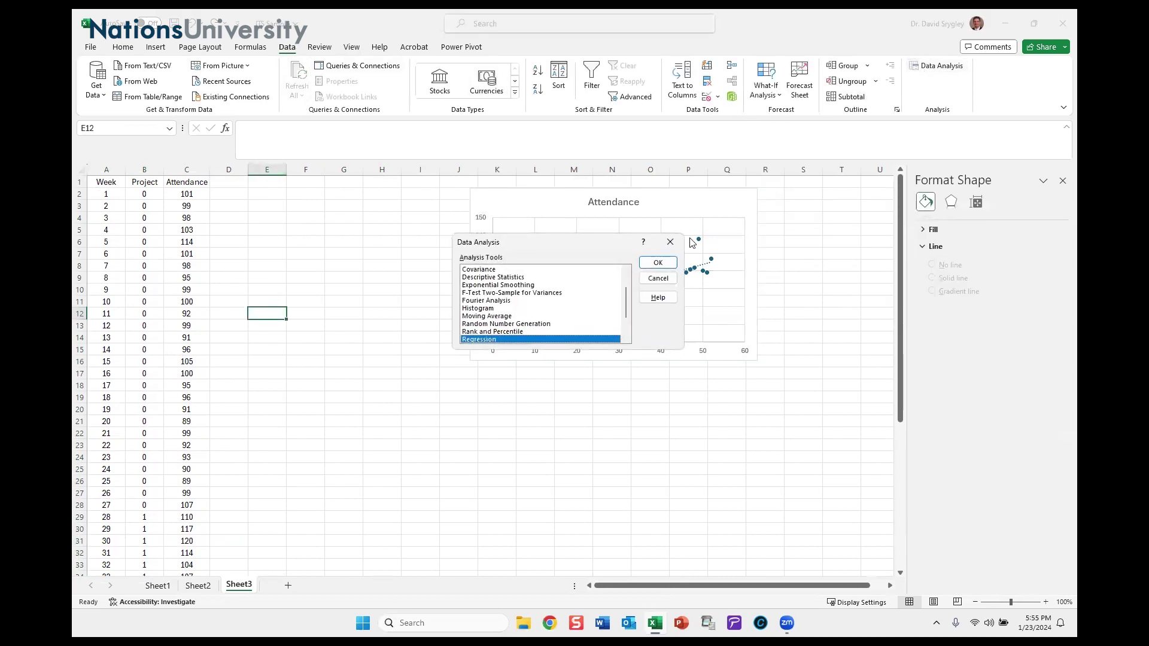
pyautogui.click(658, 262)
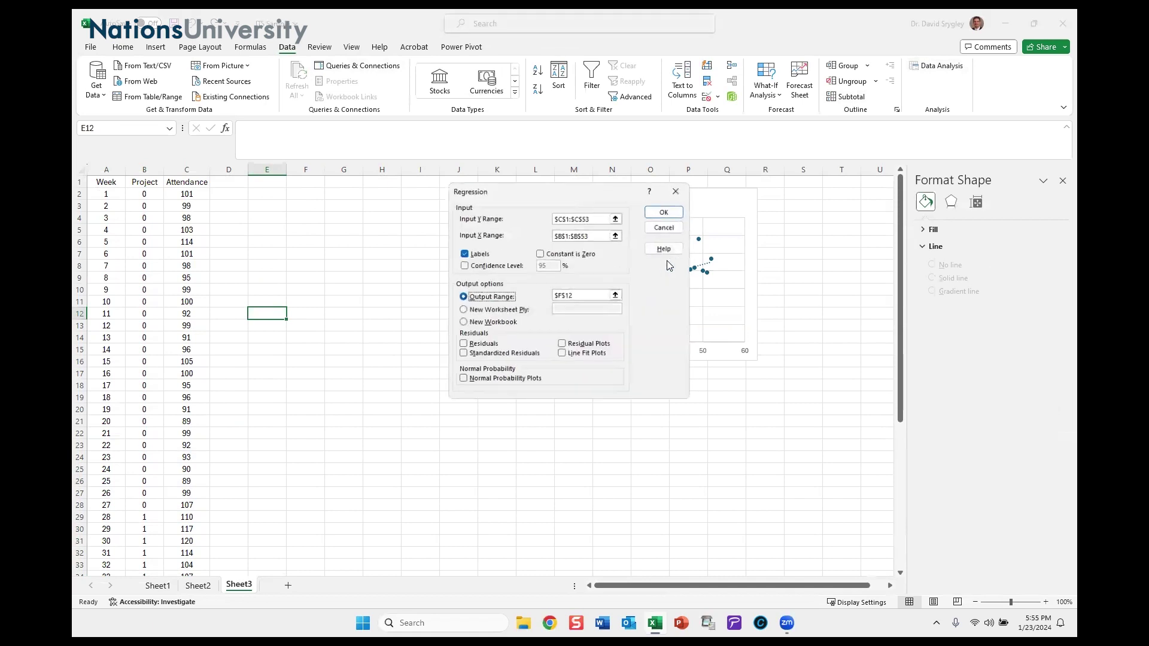
pyautogui.click(617, 218)
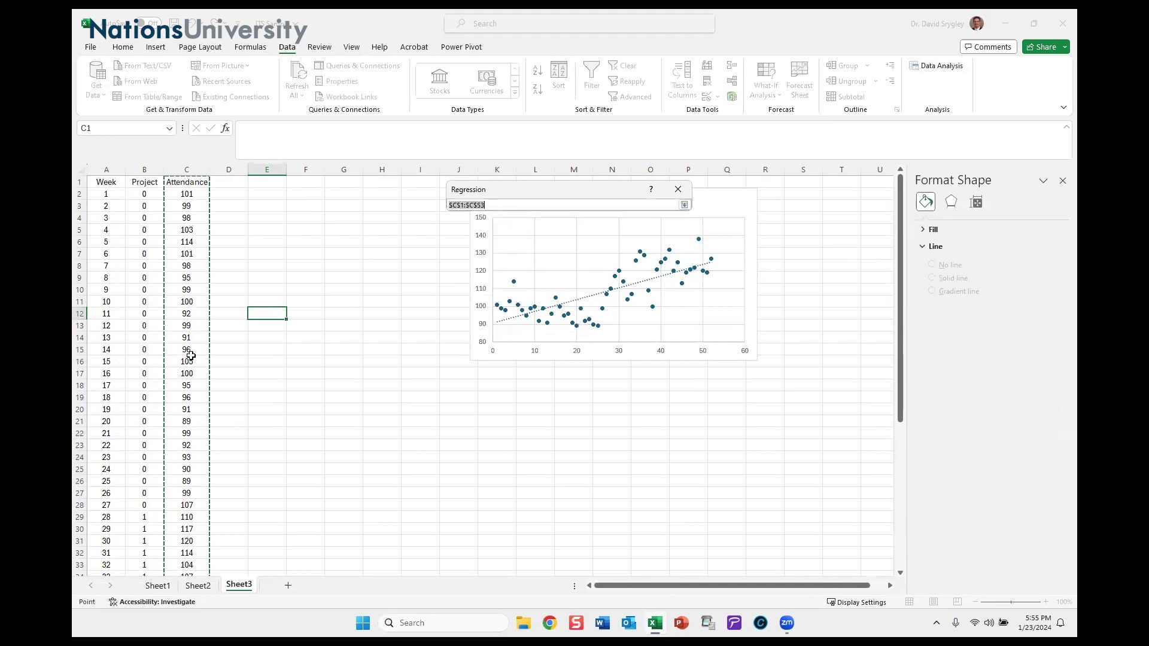
pyautogui.press('Return')
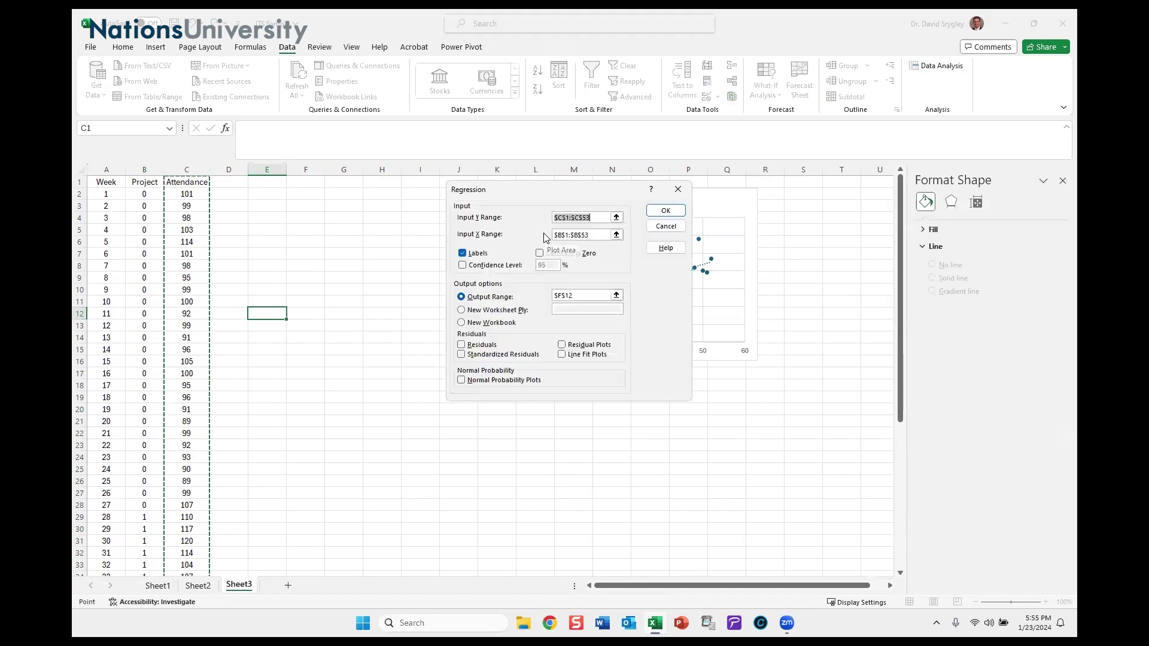
pyautogui.click(616, 235)
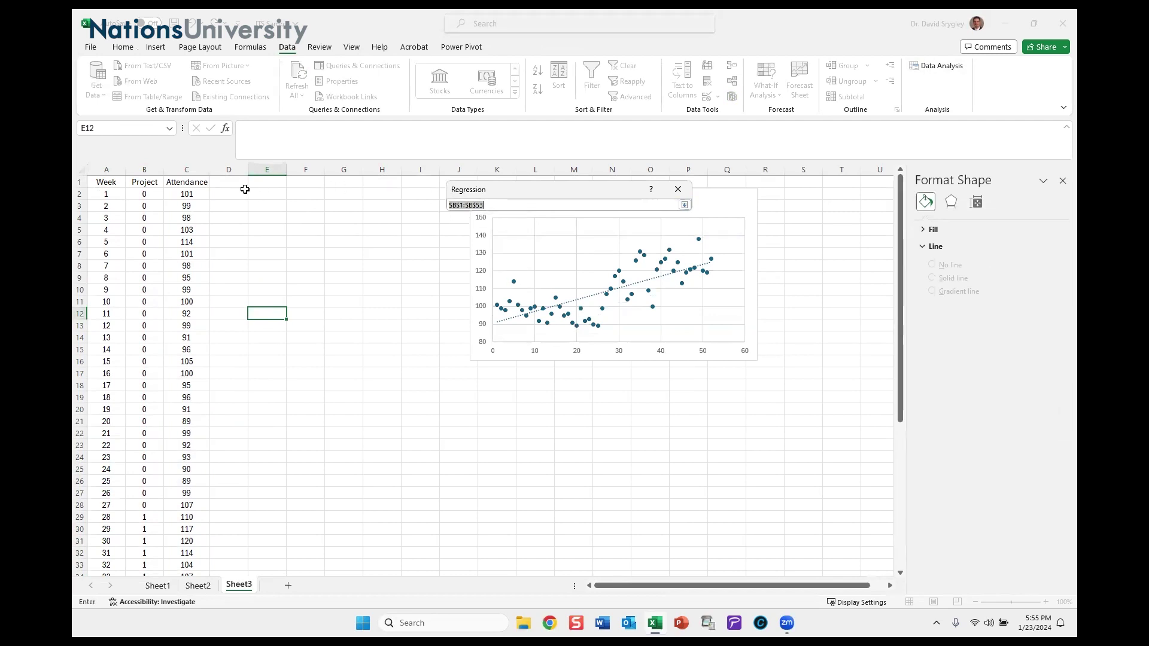
pyautogui.moveTo(140, 181); pyautogui.dragTo(145, 590)
pyautogui.moveTo(141, 549); pyautogui.dragTo(142, 548)
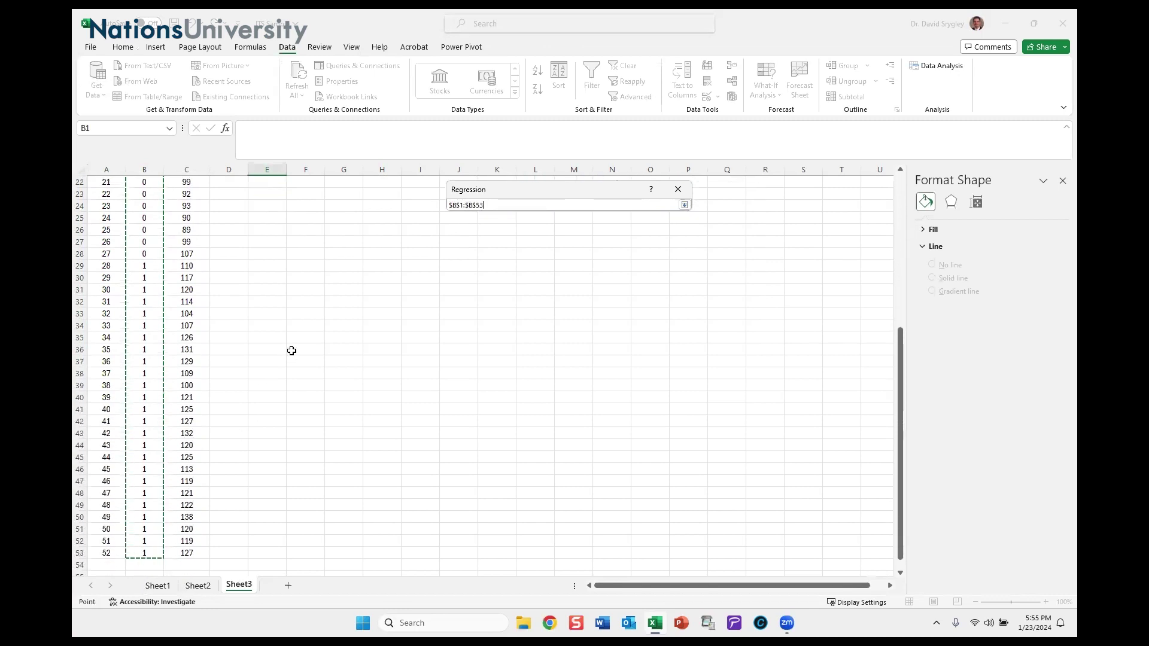
pyautogui.press('Return')
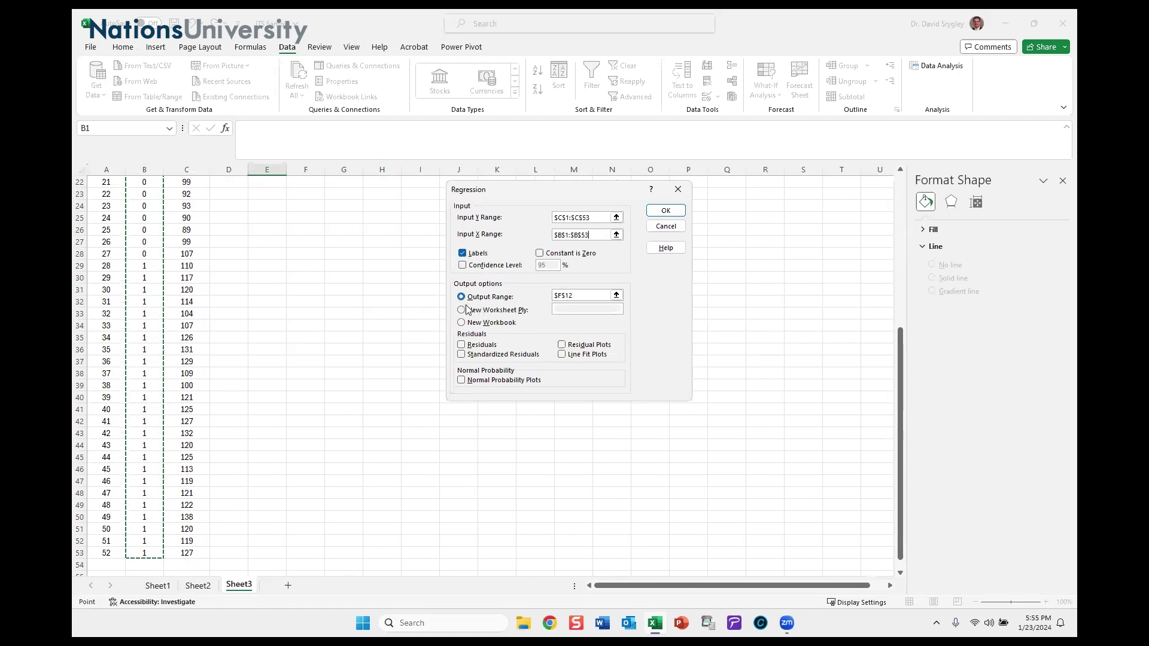
pyautogui.click(666, 210)
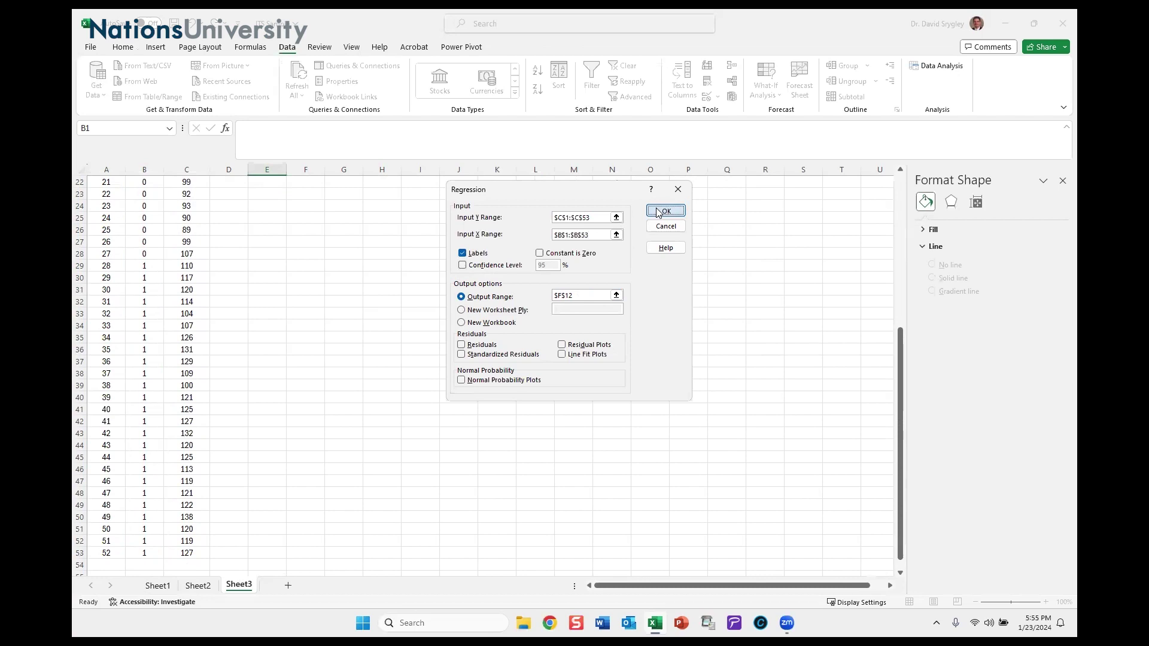
pyautogui.scroll(7, 413, 419)
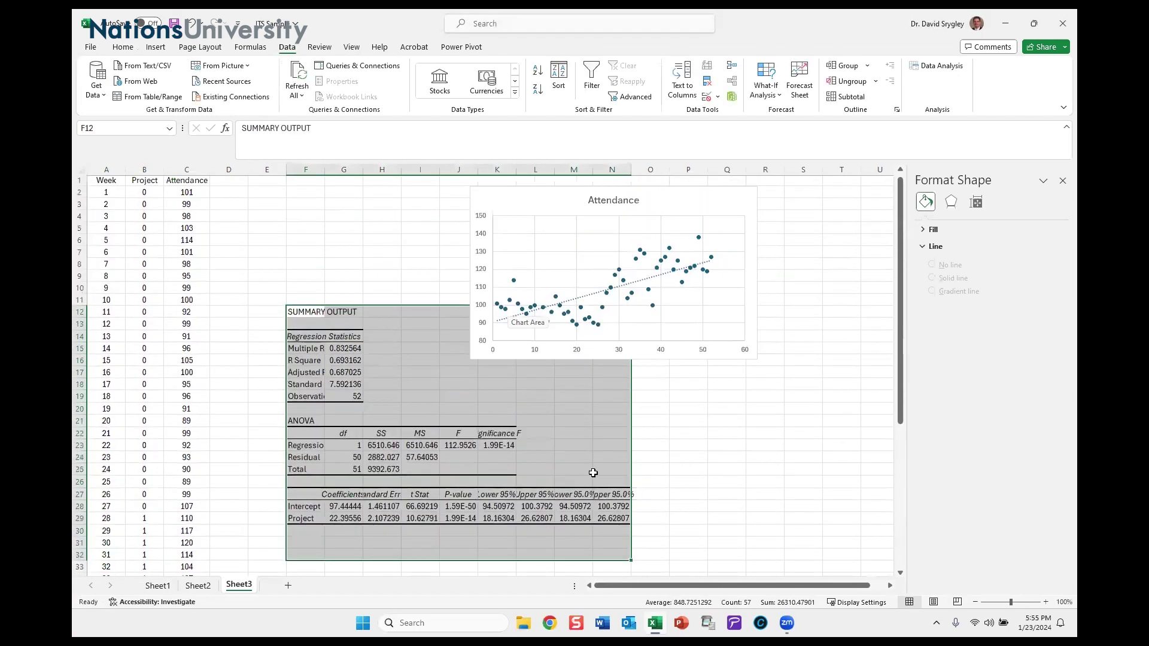
# Step: Fill R Square 0.693162 in G16 and Project P-value 1.99E-14 in J29 yellow
pyautogui.click(699, 456)
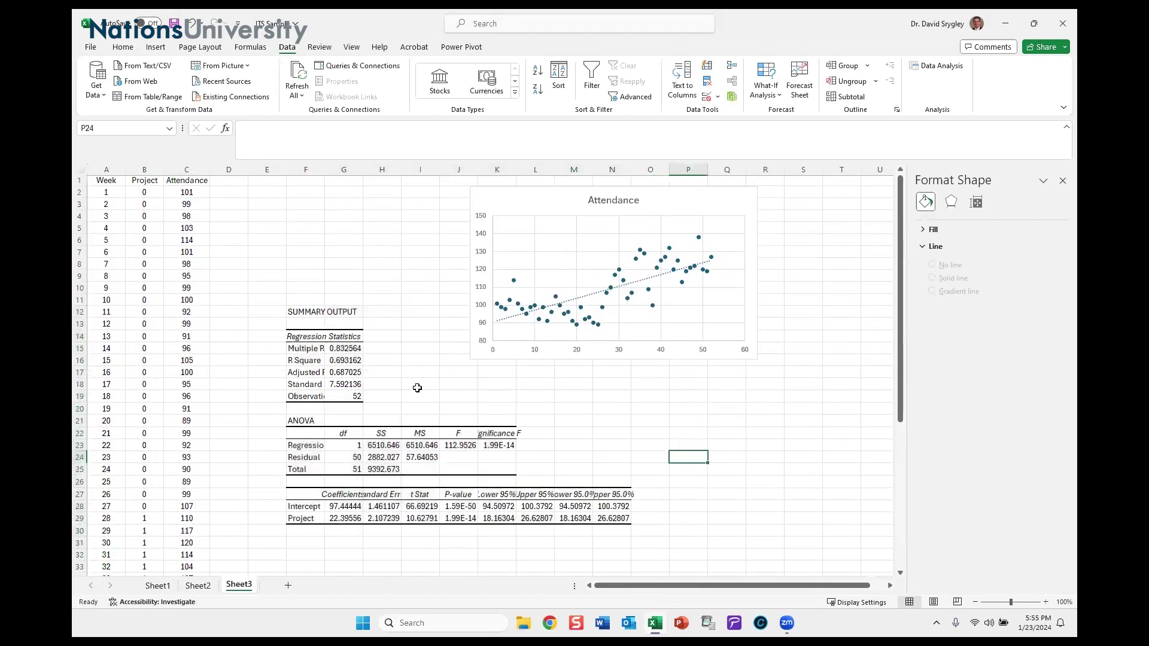
pyautogui.click(356, 361)
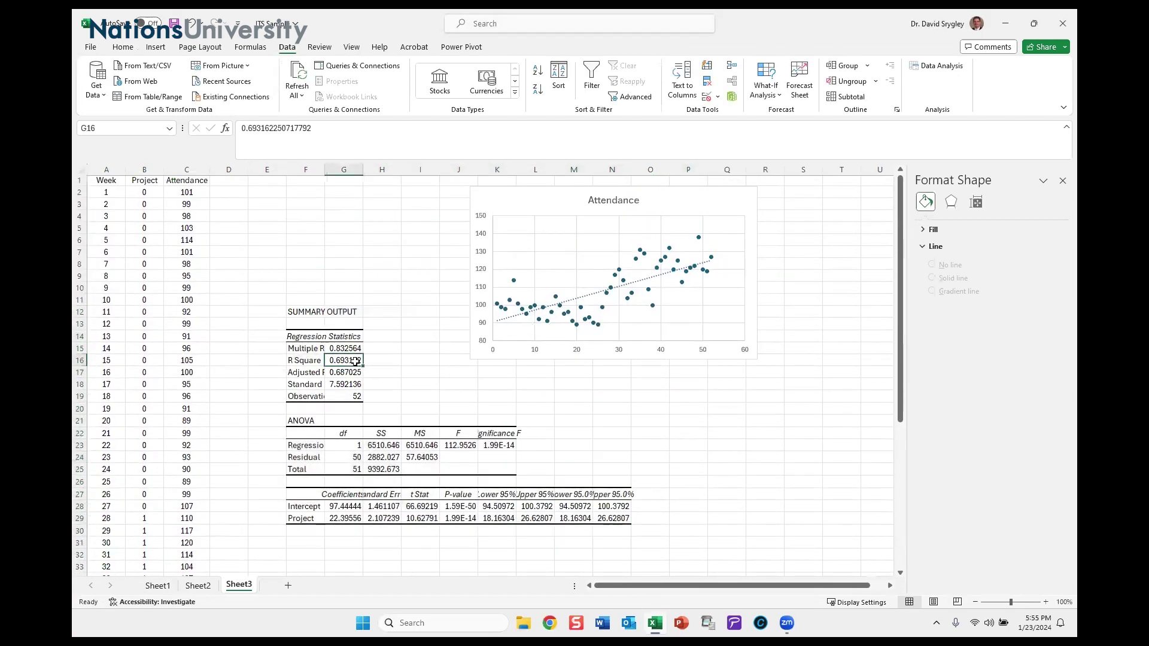
pyautogui.click(123, 48)
pyautogui.click(235, 92)
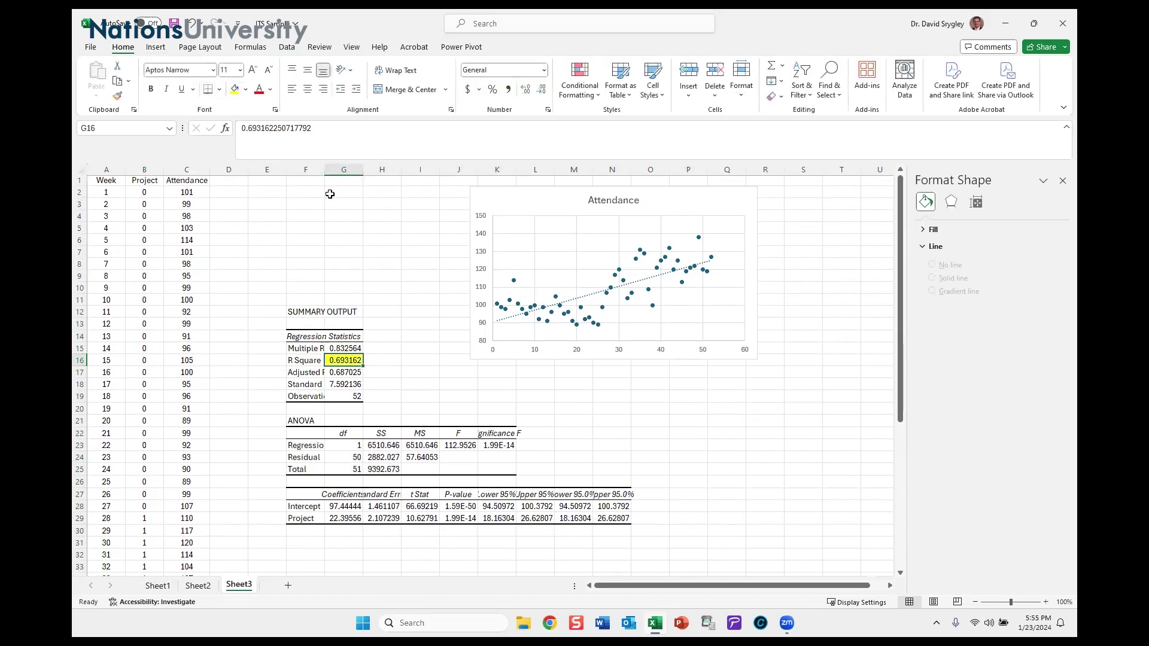
pyautogui.click(459, 519)
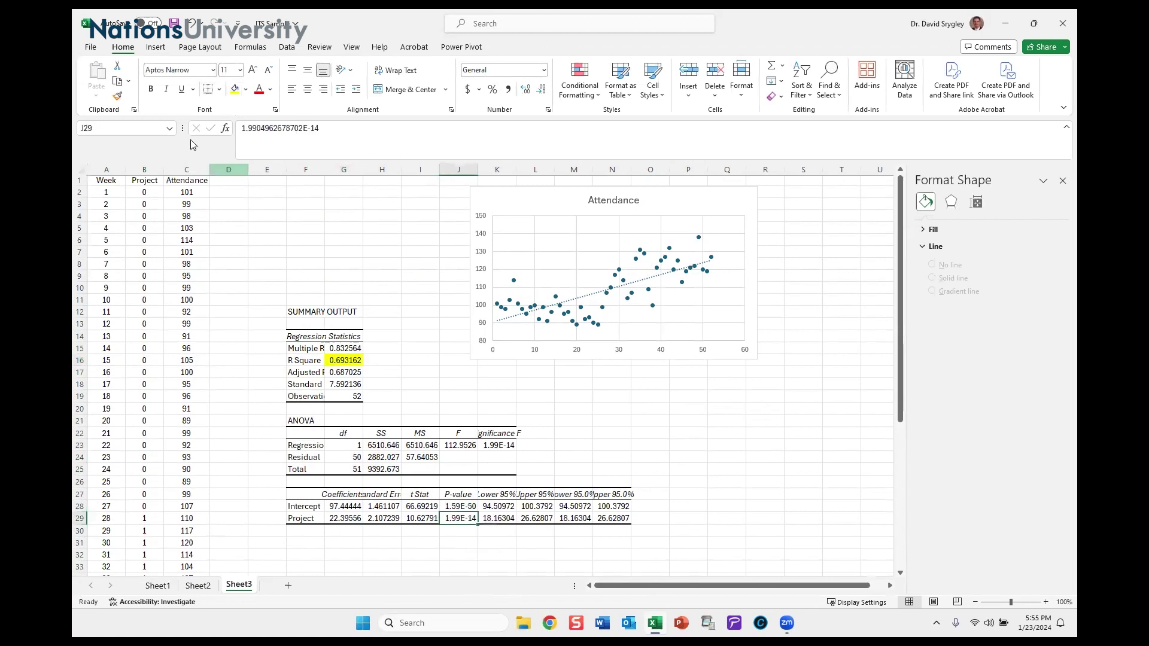
pyautogui.click(234, 89)
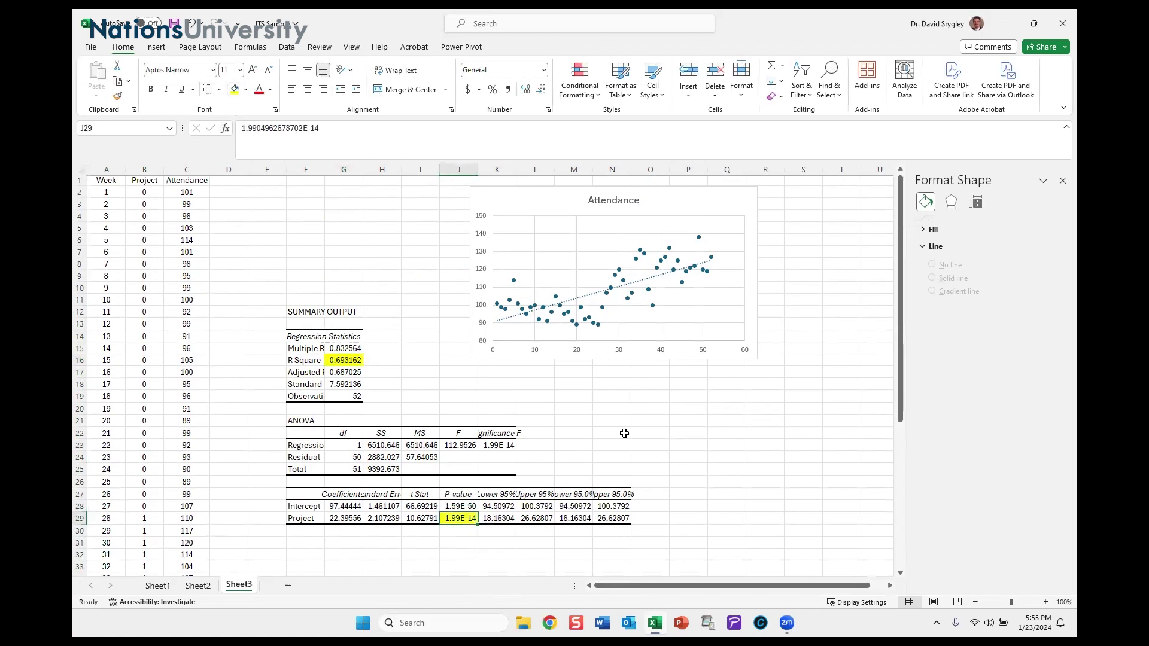